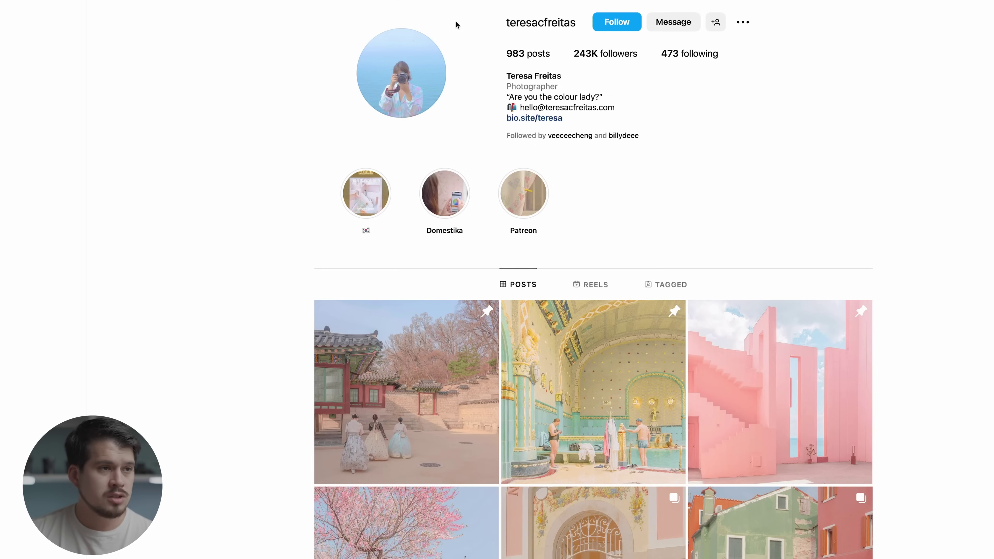
- Examine the pastel-toned posts on the photographer's Instagram profile for reference
left_click_drag(503, 26, 567, 28)
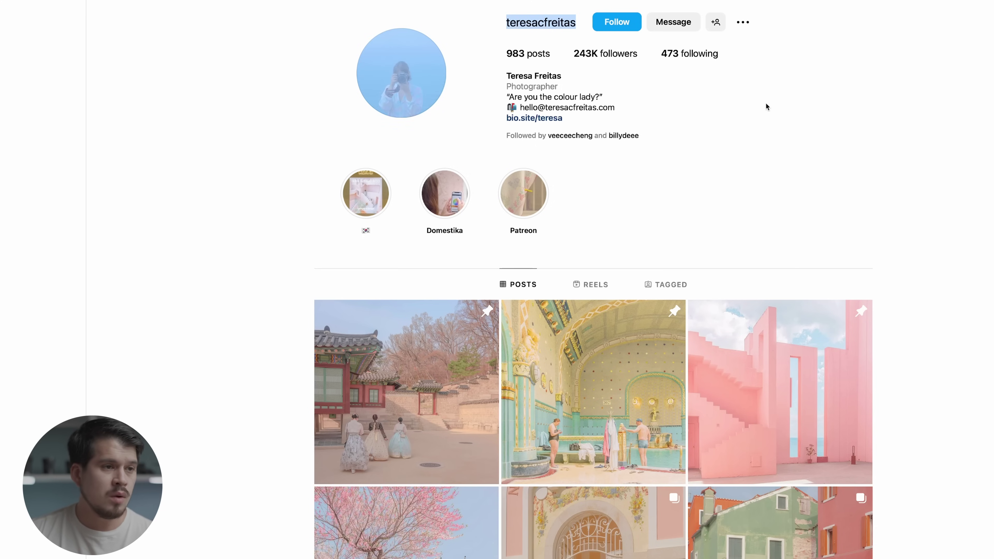
left_click(817, 117)
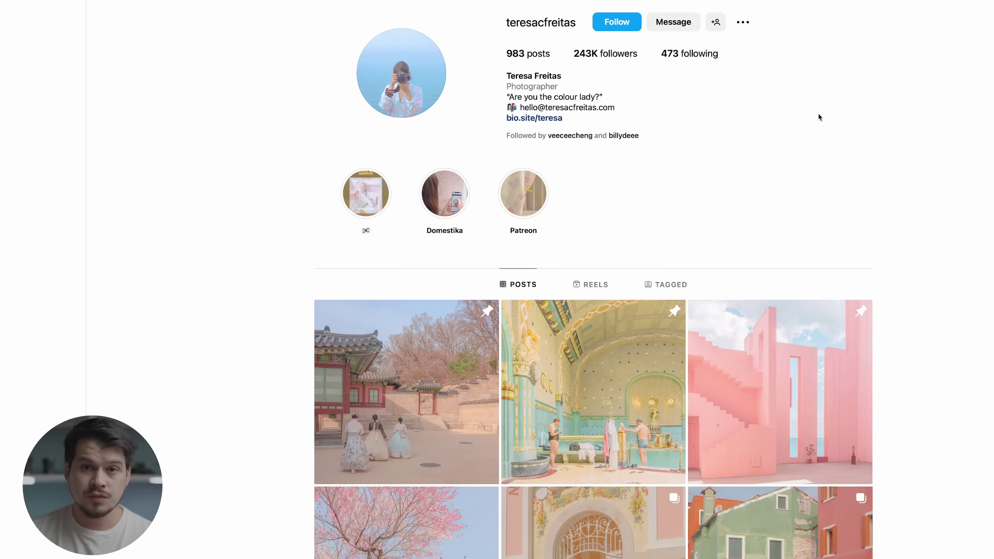
scroll(816, 105, "down", 6)
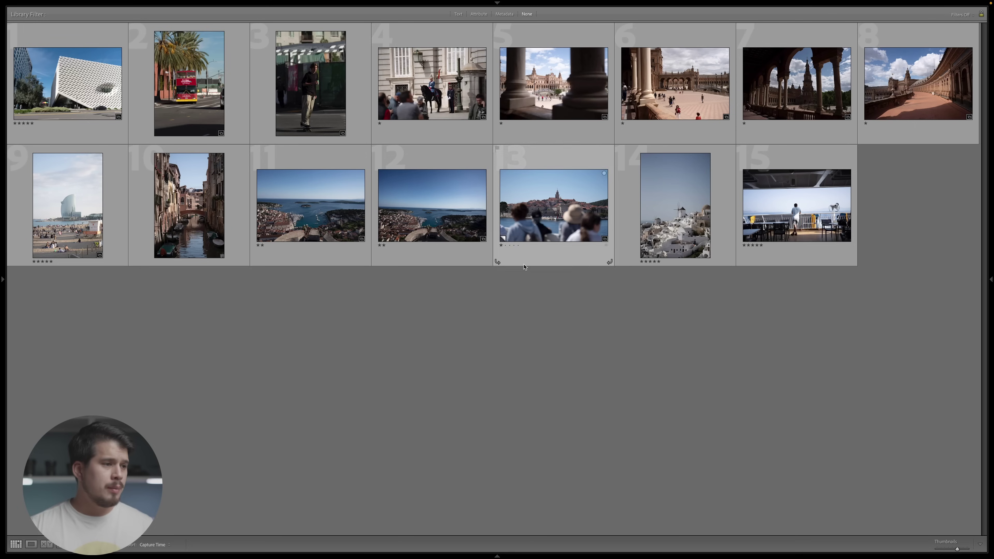
- Open the canal photo DSC04040.ARW for developing in Lightroom Classic and set Highlights to -82, Shadows to +75, Whites to -100 and Blacks to +100
left_click(201, 250)
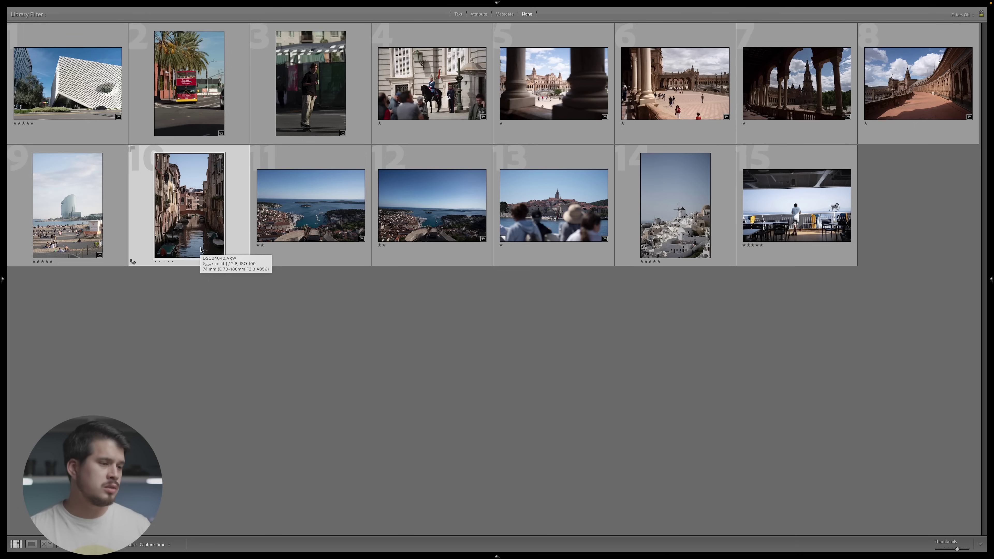
key("d")
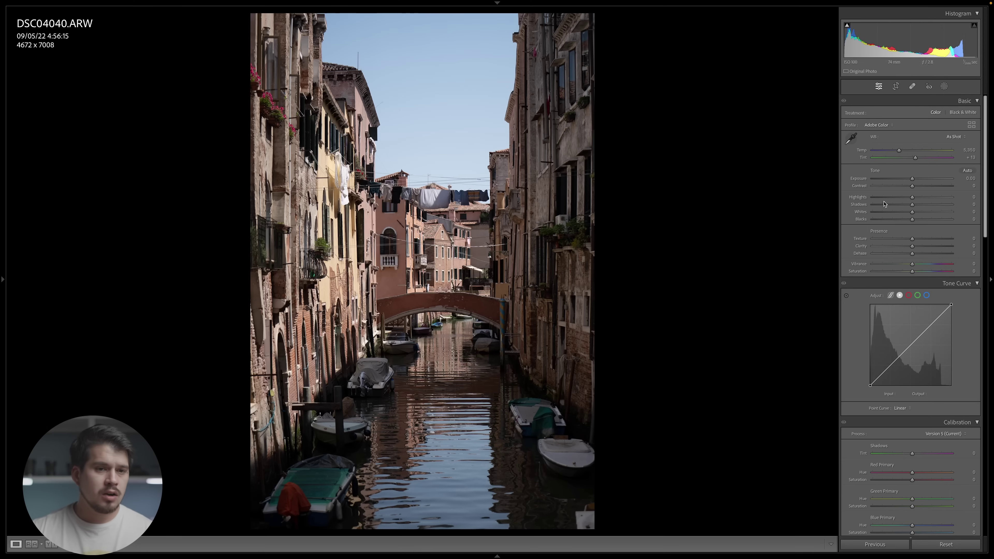
left_click_drag(912, 199, 877, 201)
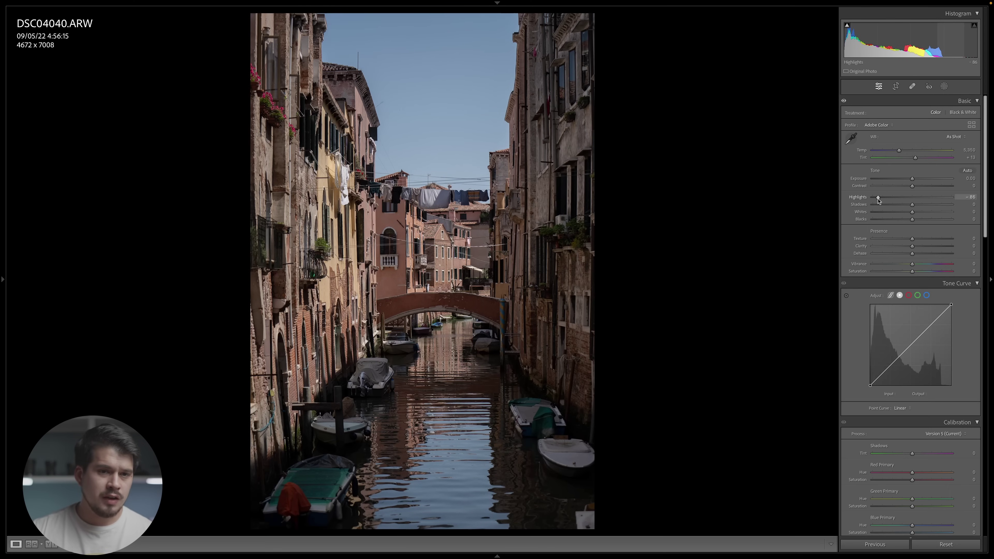
left_click_drag(878, 200, 941, 207)
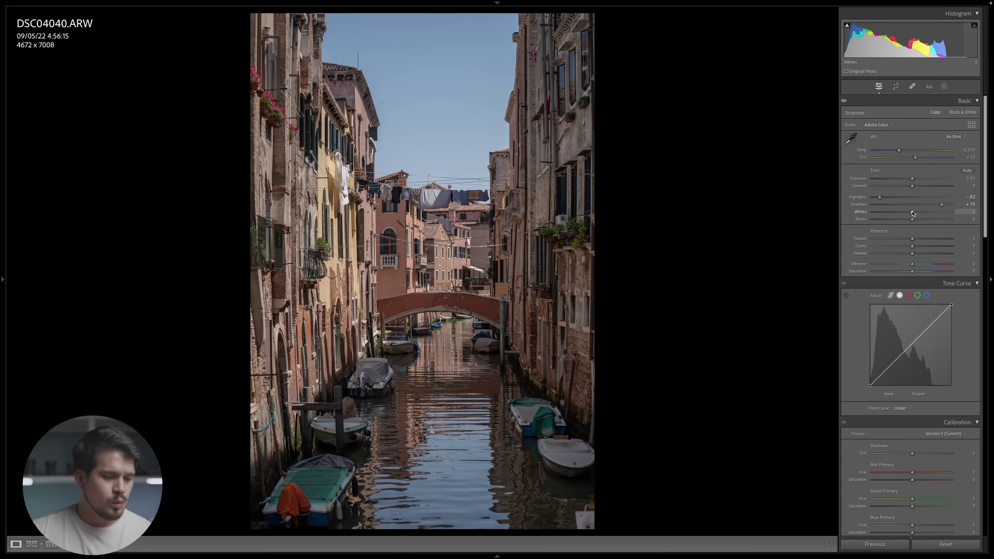
left_click_drag(913, 213, 977, 226)
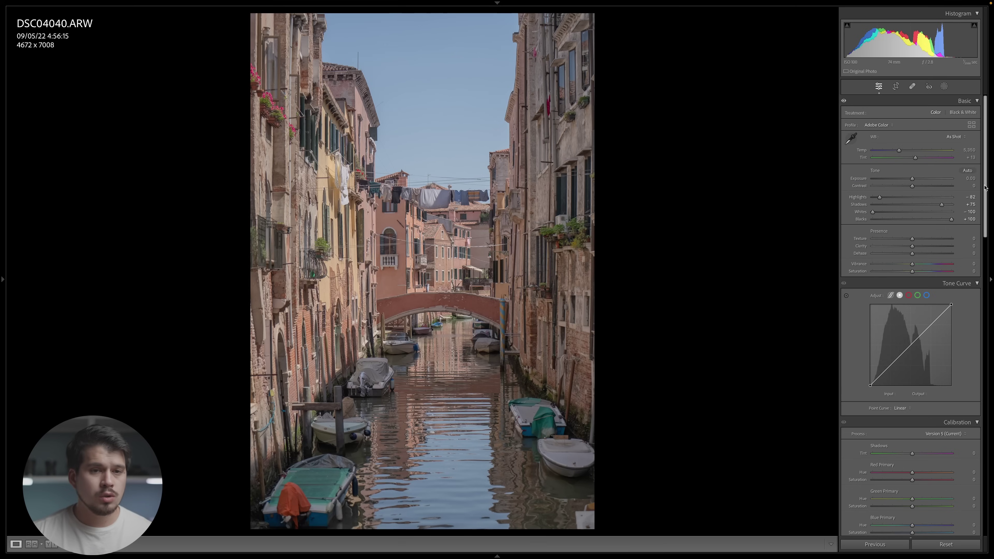
- Raise the point curve's black point to output about 18, move its white point to input 240, and compare before and after
left_click_drag(986, 187, 987, 204)
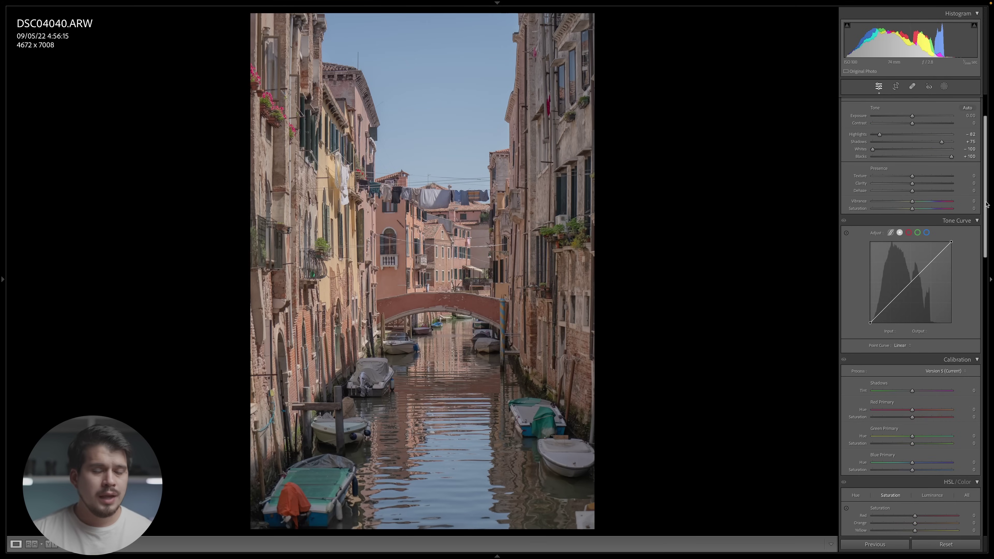
left_click(891, 233)
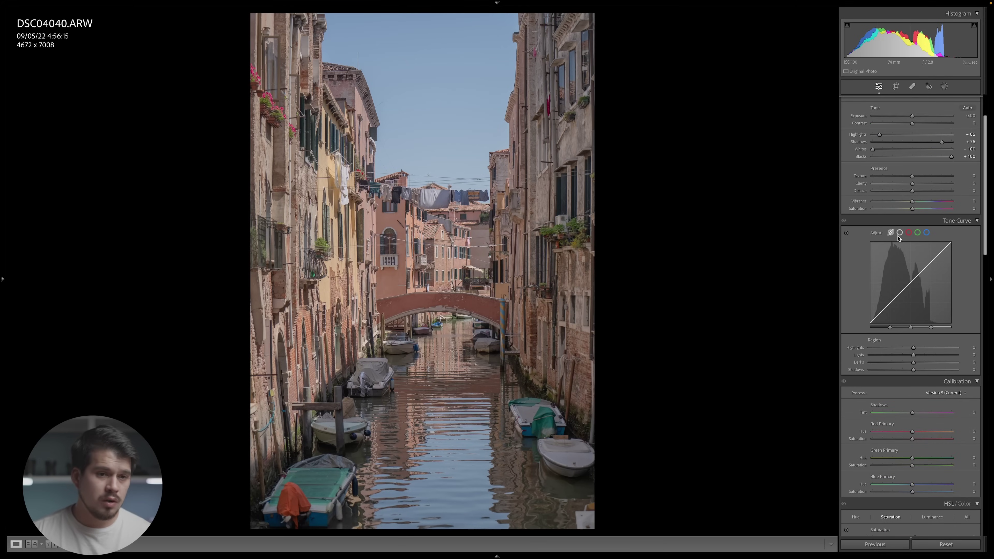
left_click(900, 233)
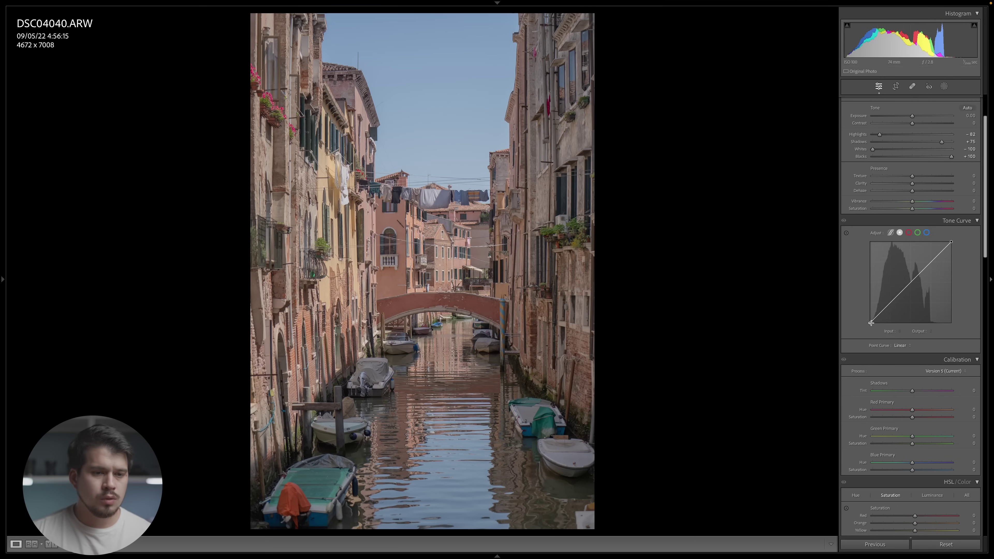
left_click_drag(869, 323, 869, 317)
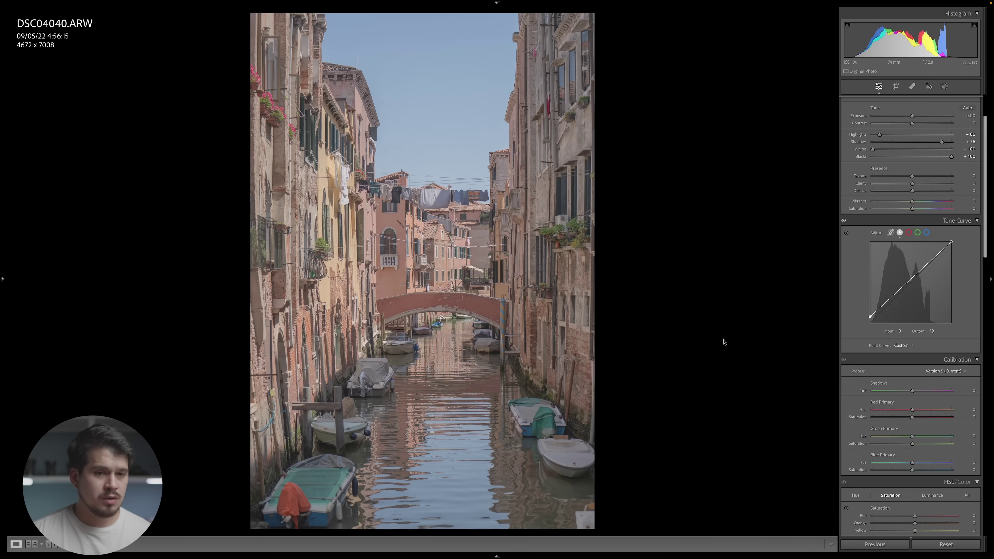
left_click_drag(951, 241, 947, 242)
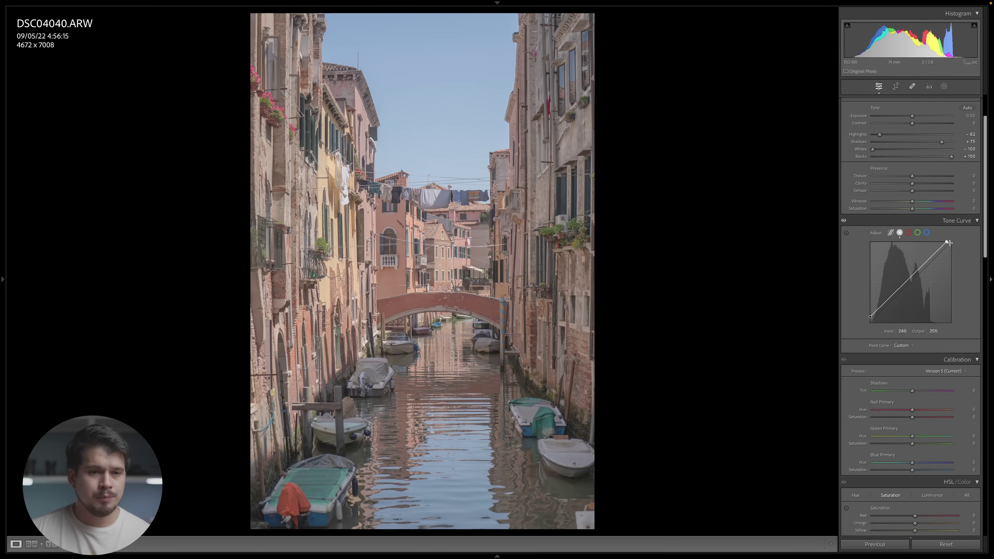
key("y")
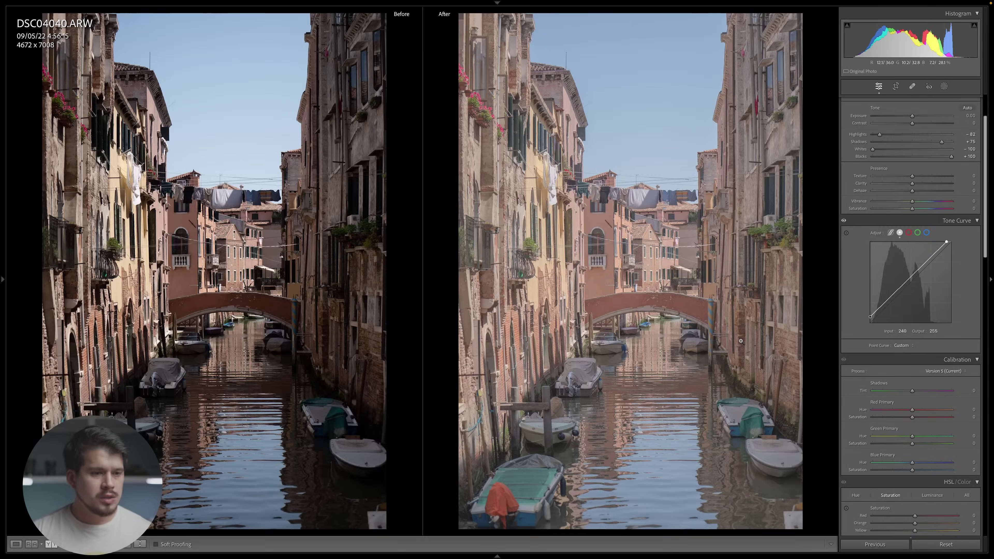
key("y")
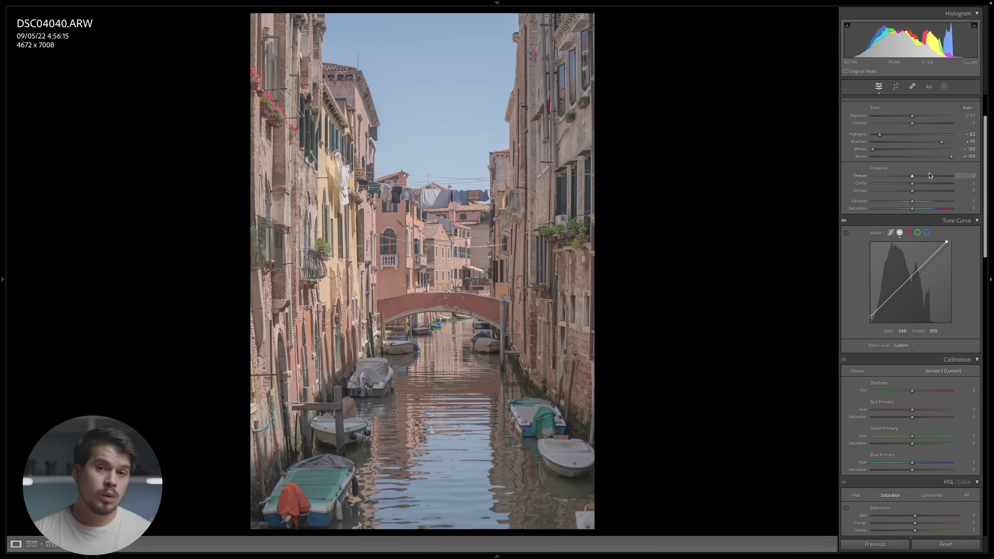
- Try strong presence settings of Texture +69, Clarity +81 and Dehaze +93, and reset Clarity and Dehaze
left_click_drag(923, 177, 949, 191)
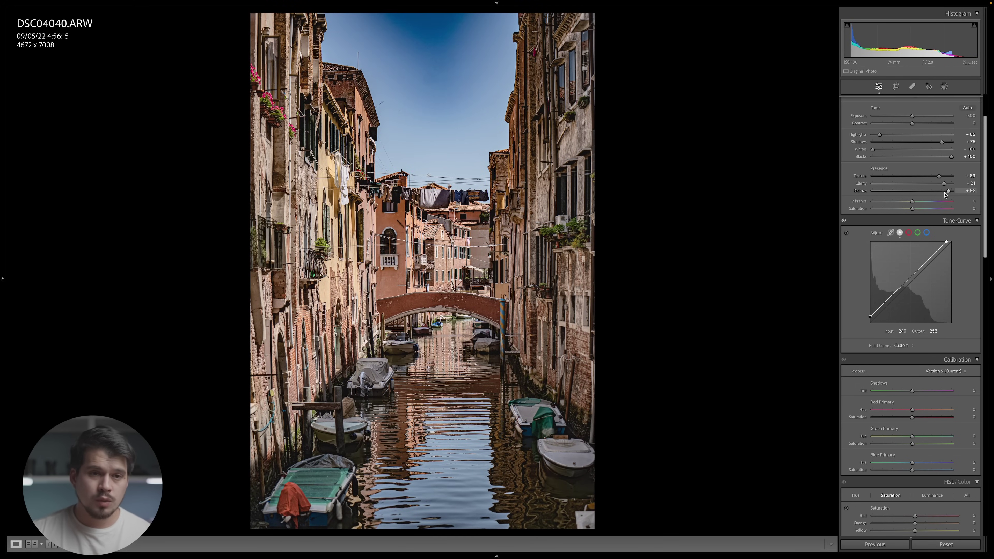
double_click(948, 191)
double_click(944, 183)
- Soften the photo with Texture +12, Clarity -12 and Dehaze -30, compare before and after, and reduce Vibrance to about -15
left_click_drag(939, 176, 914, 183)
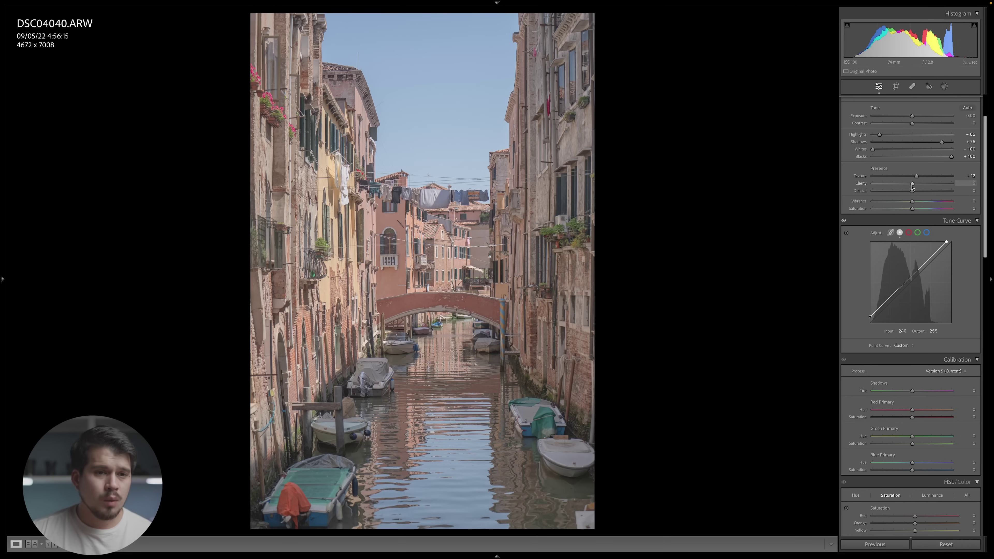
left_click_drag(912, 185, 907, 185)
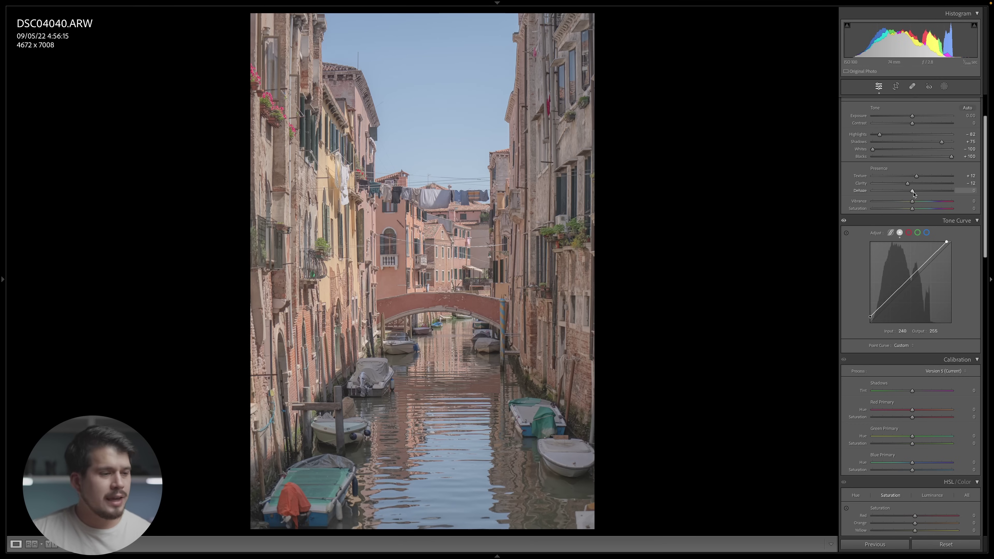
mouse_move(915, 194)
left_mouse_down()
mouse_move(930, 192)
mouse_move(901, 194)
left_mouse_up()
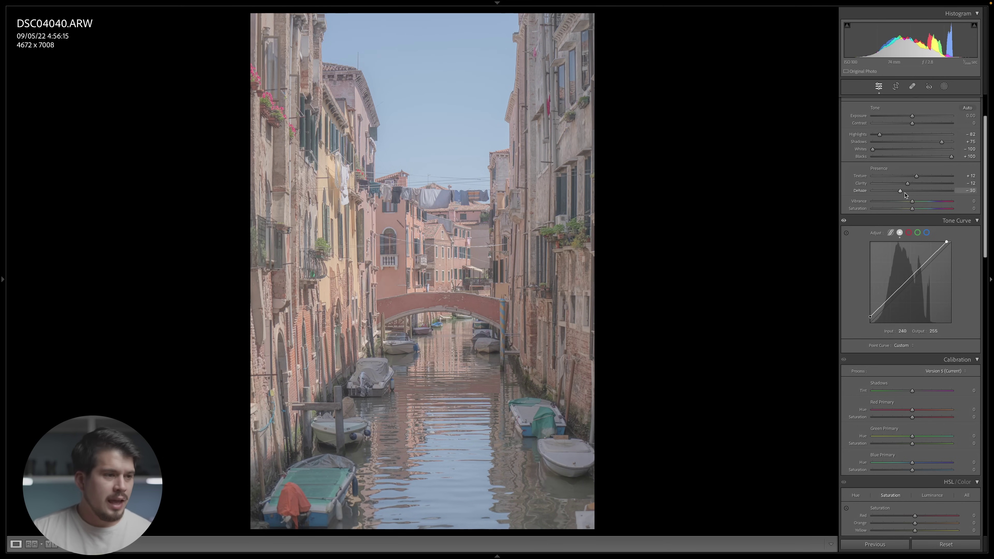
key("y")
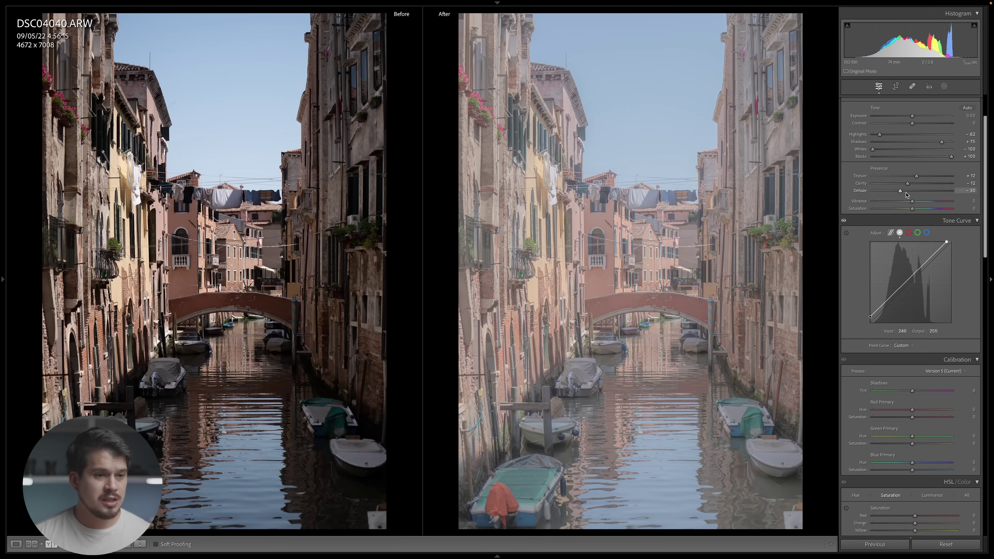
key("y")
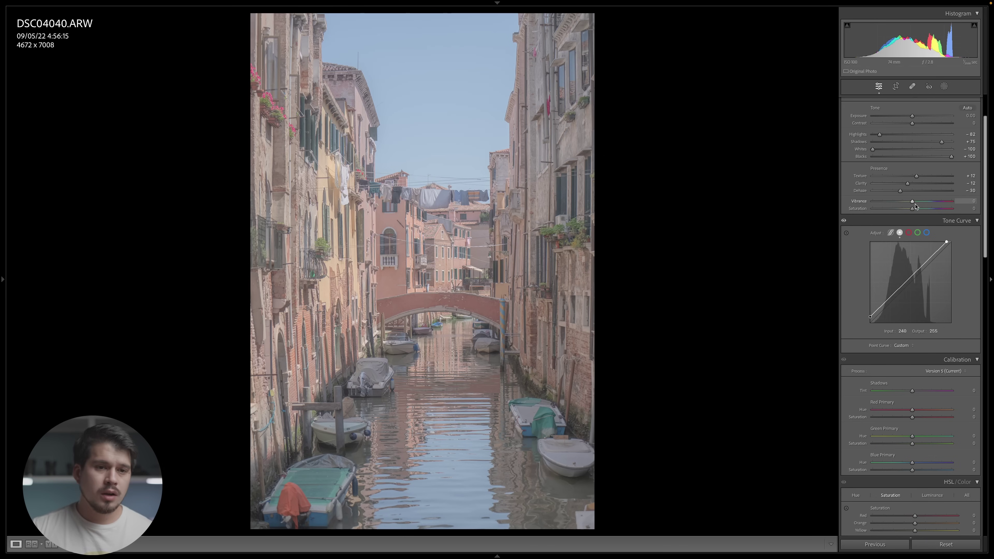
left_click_drag(912, 203, 906, 203)
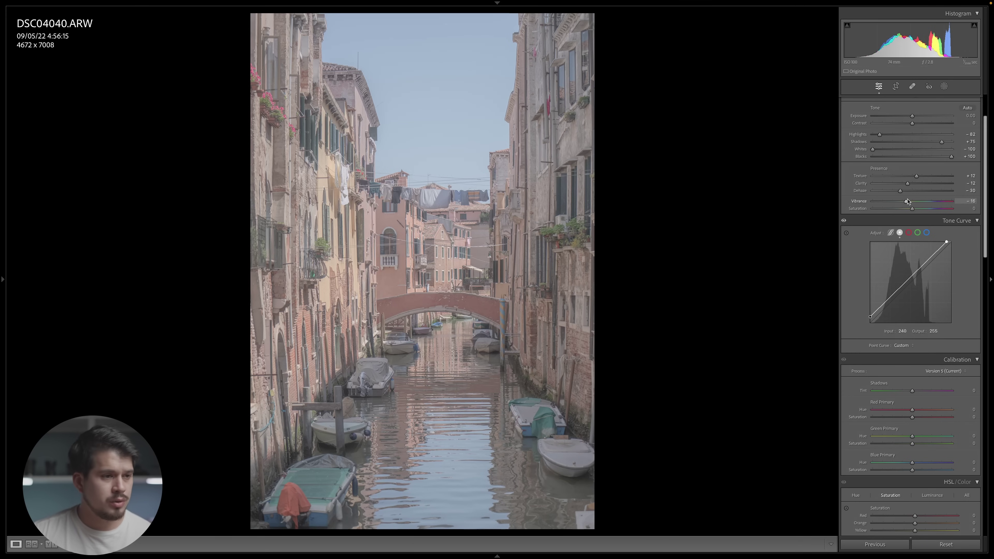
- In the camera calibration, set Blue Primary Saturation to +38 and Red Primary Saturation to +30
left_click_drag(984, 141, 984, 190)
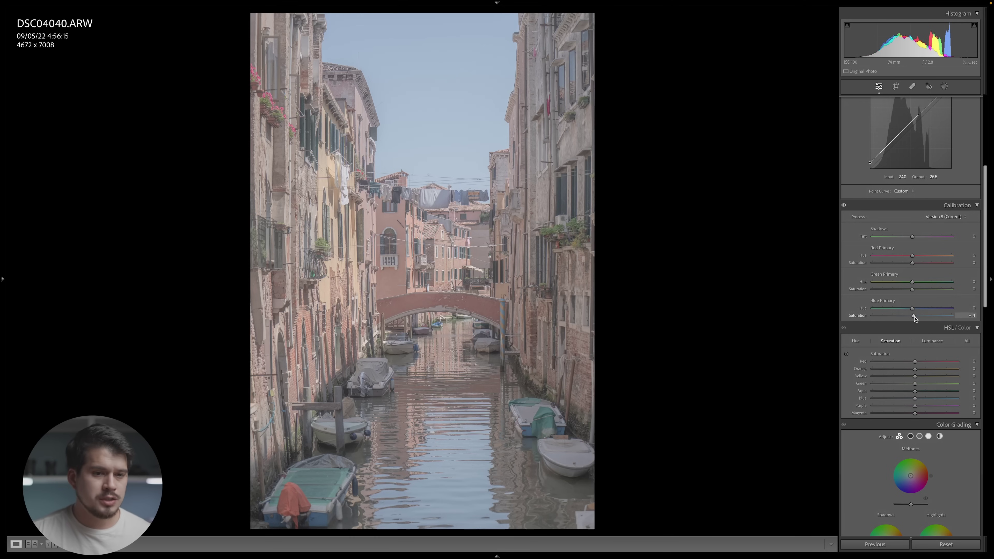
left_click_drag(919, 316, 955, 317)
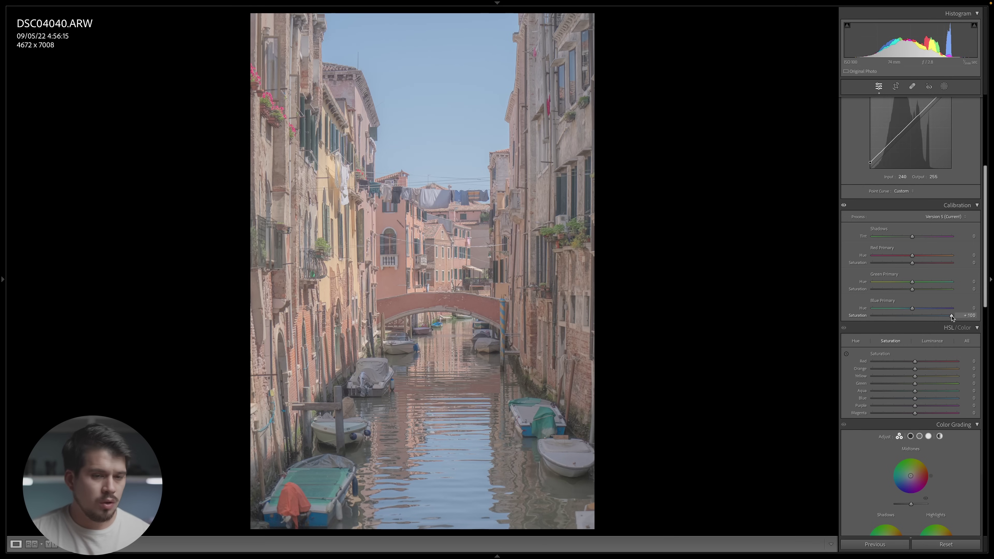
left_click_drag(931, 317, 932, 317)
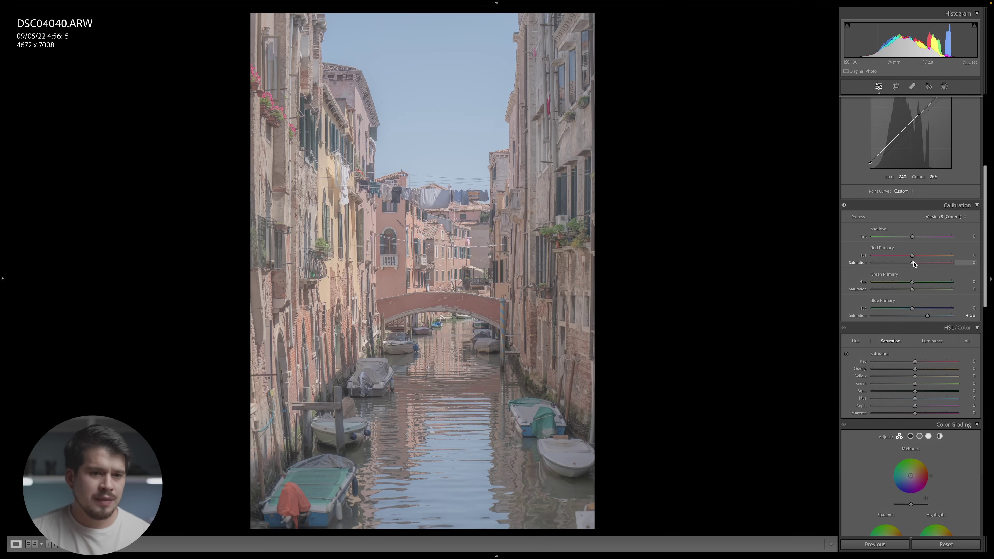
left_click_drag(913, 265, 924, 268)
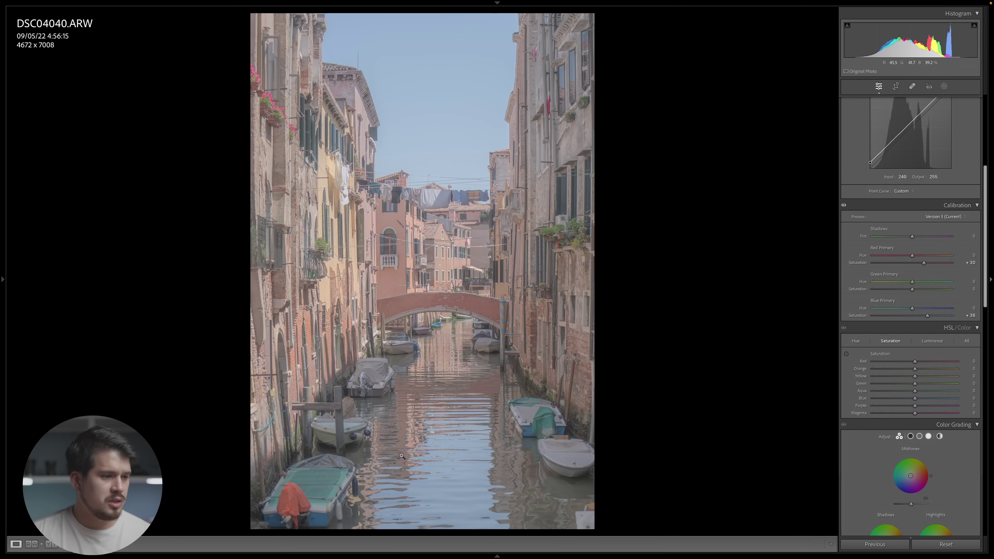
left_click_drag(342, 486, 457, 312)
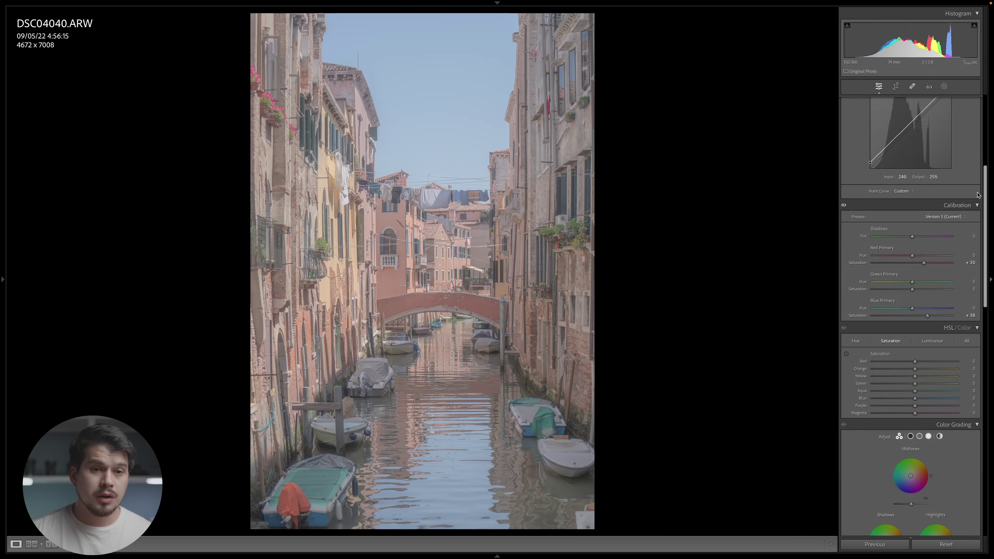
- Apply a warm global color grade with Hue 40 and Saturation 7, and compare the photo before and after
scroll(956, 235, "down", 5)
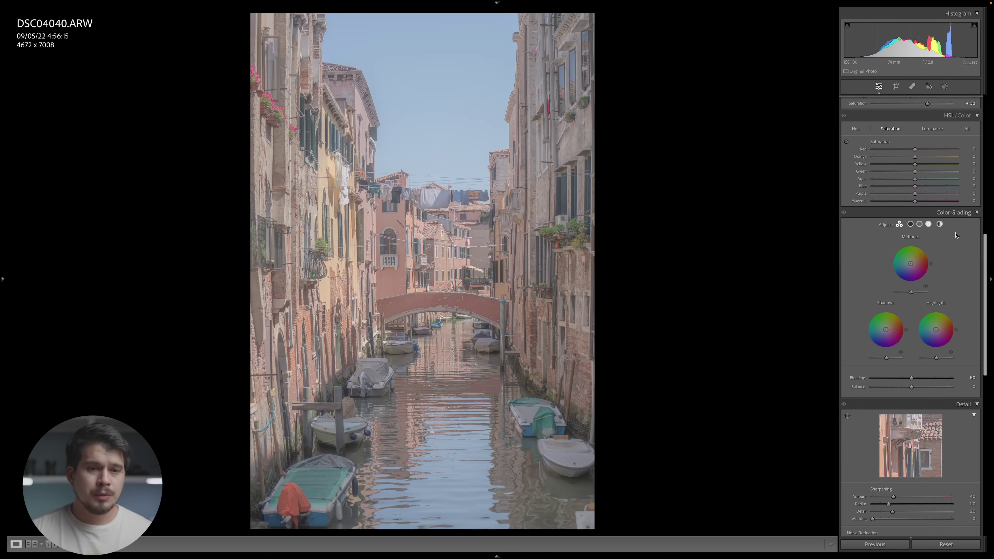
left_click(939, 224)
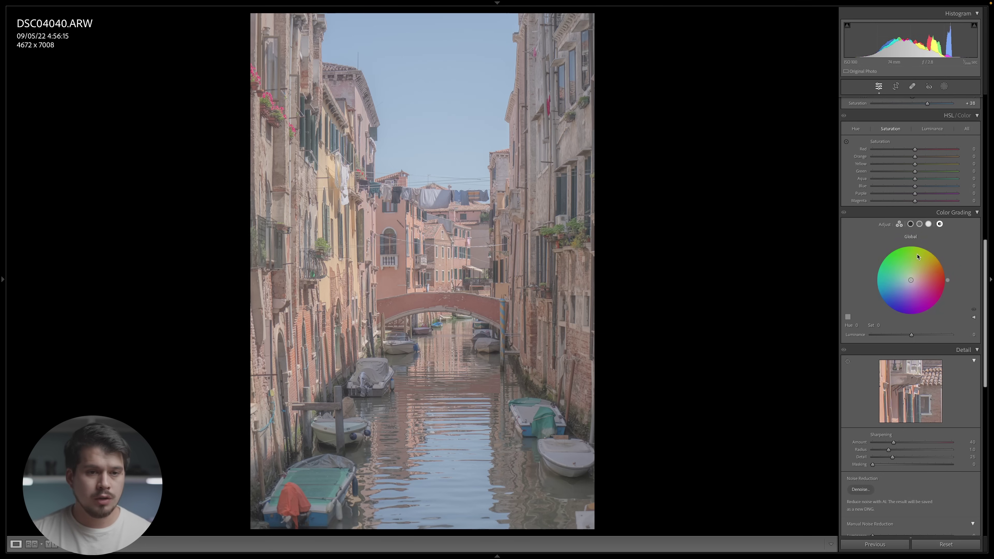
left_click_drag(910, 280, 938, 257)
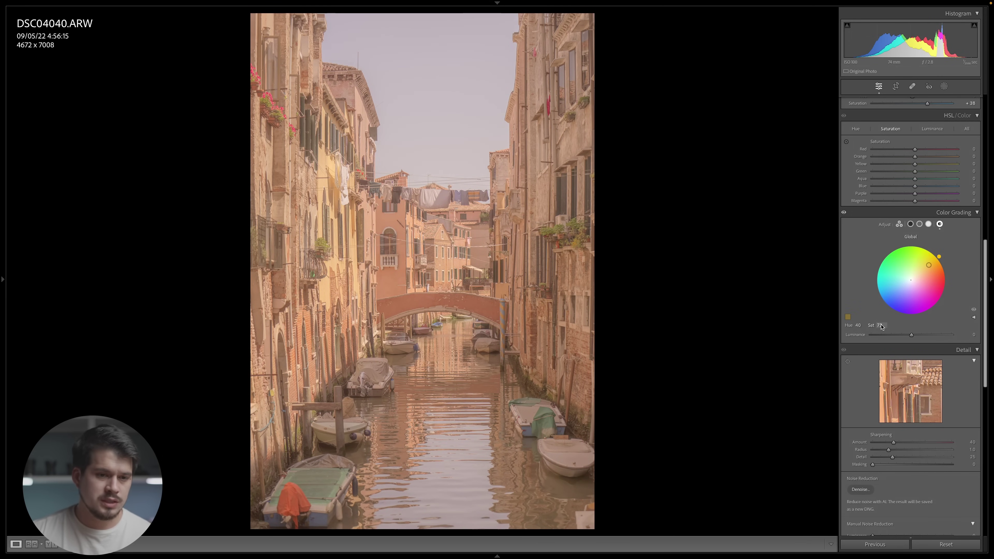
left_click_drag(880, 327, 856, 328)
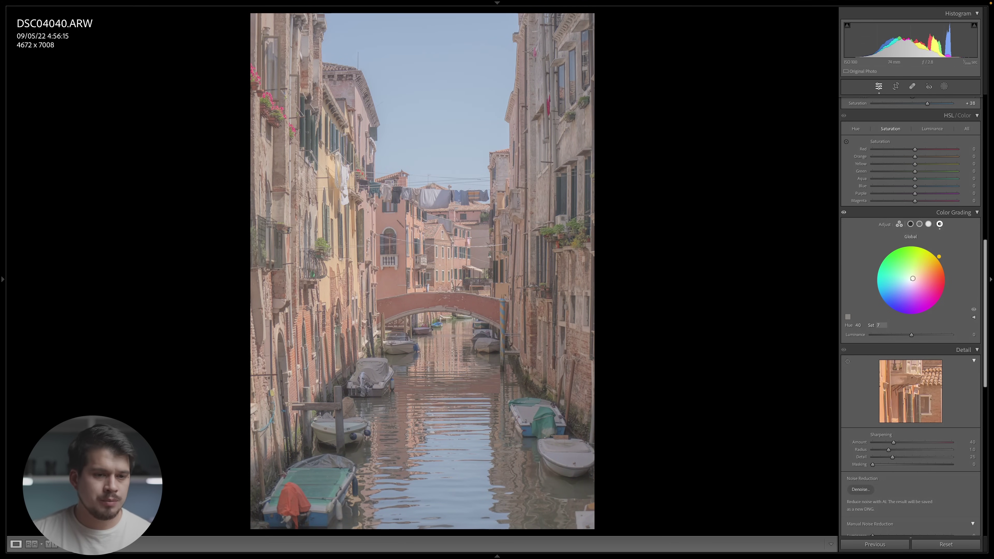
left_click(696, 254)
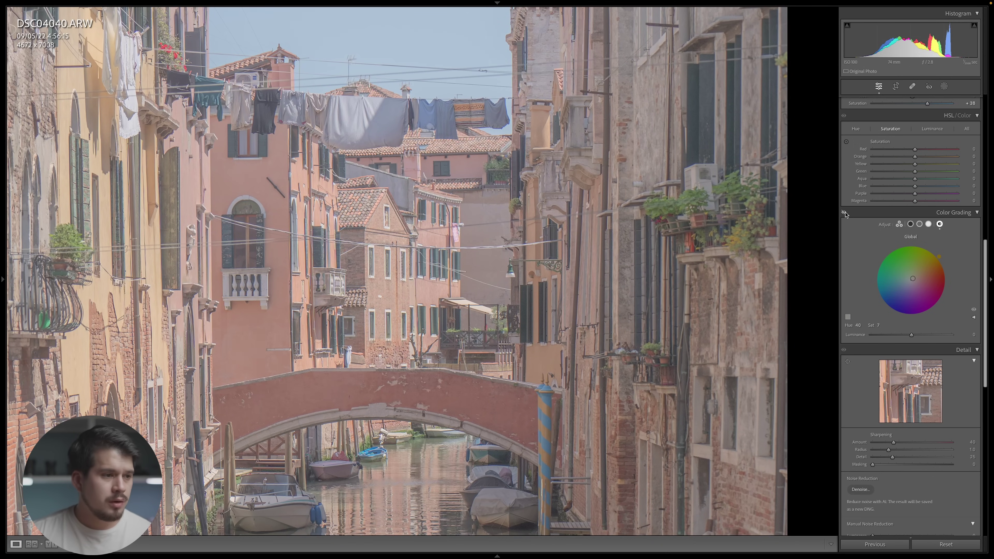
left_click(643, 243)
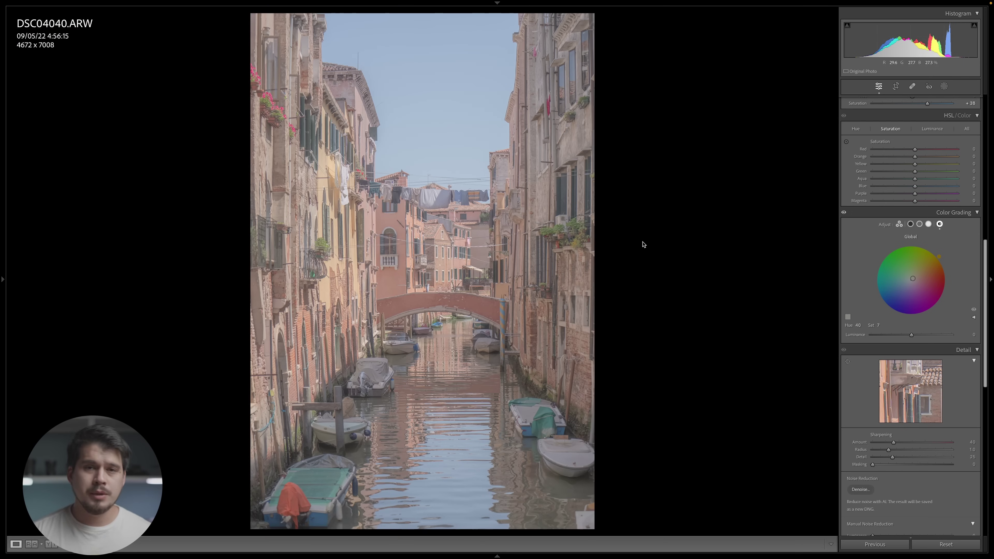
key("y")
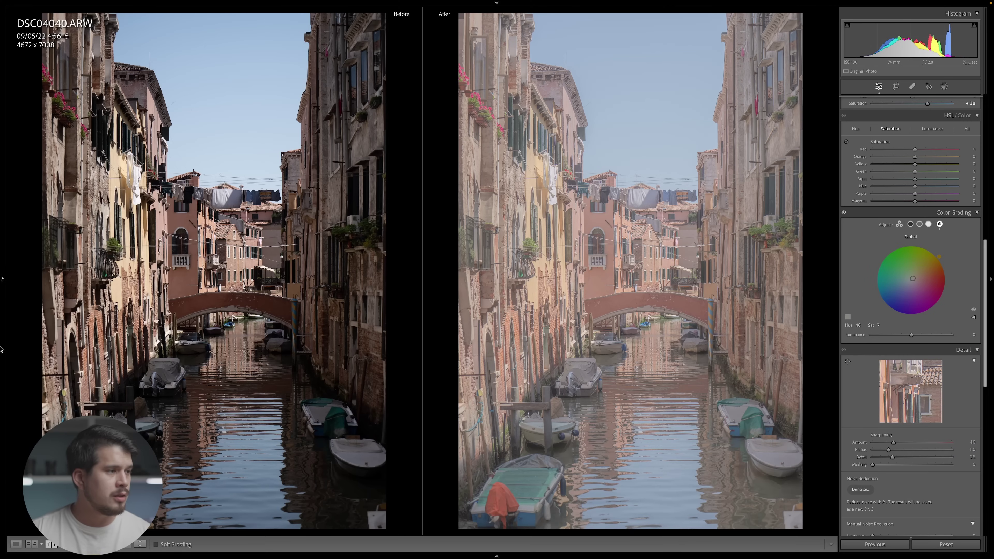
- Create a develop preset from the canal photo's edit in the User Presets group, leaving out White Balance, Exposure and Contrast
mouse_move(1, 348)
left_click(112, 52)
left_click(133, 59)
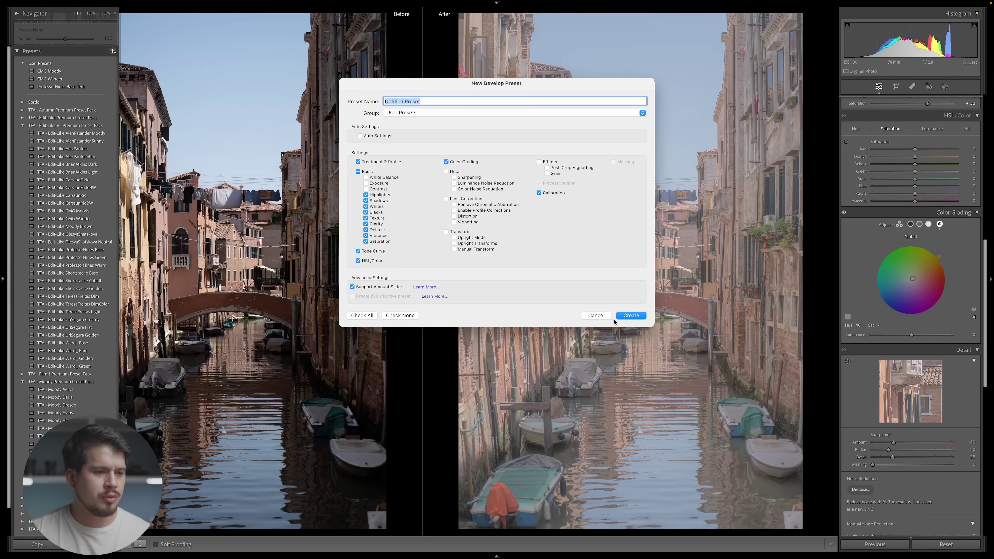
left_click(629, 316)
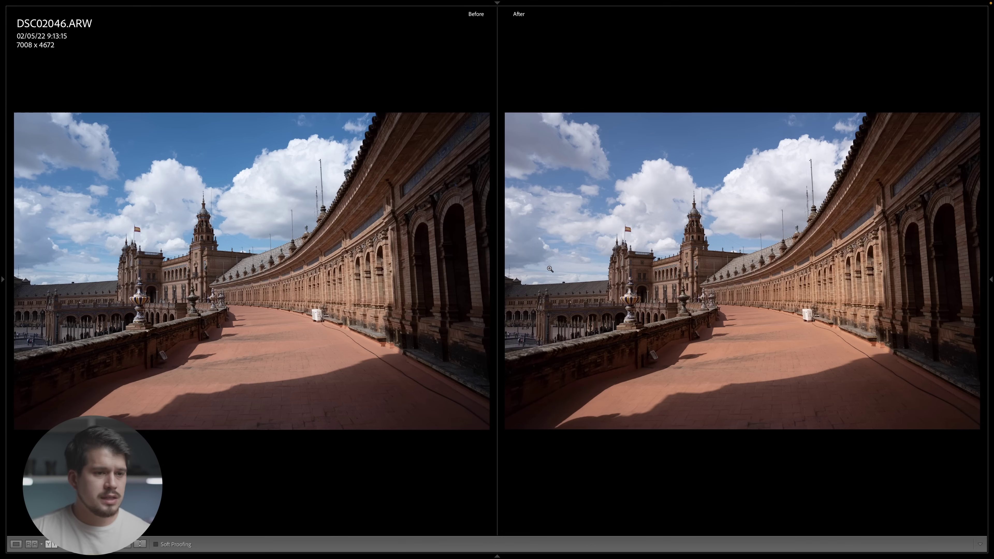
- Apply the soft pastel preset to the brick plaza photo DSC02046.ARW and inspect its building and walkway details before and after
mouse_move(1, 272)
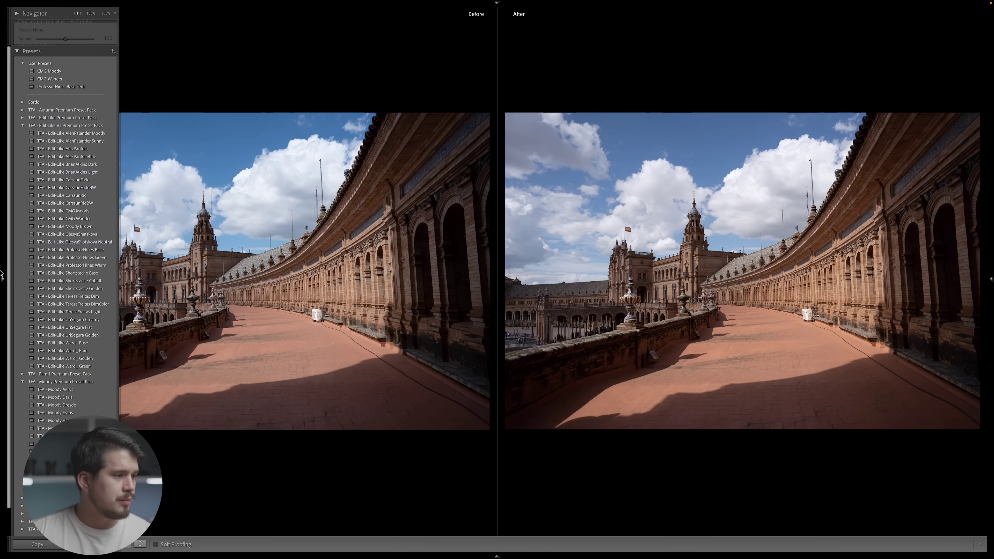
left_click(69, 272)
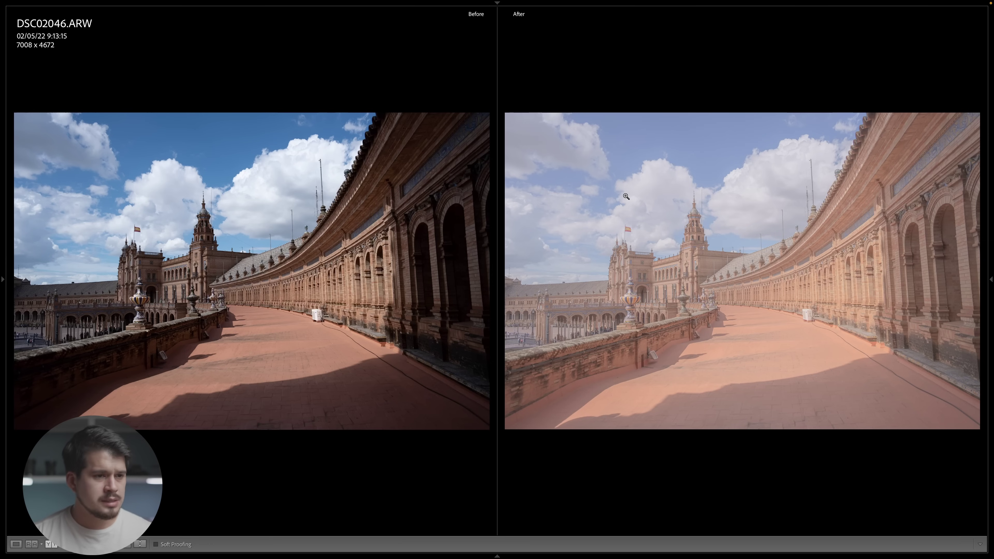
left_click(584, 371)
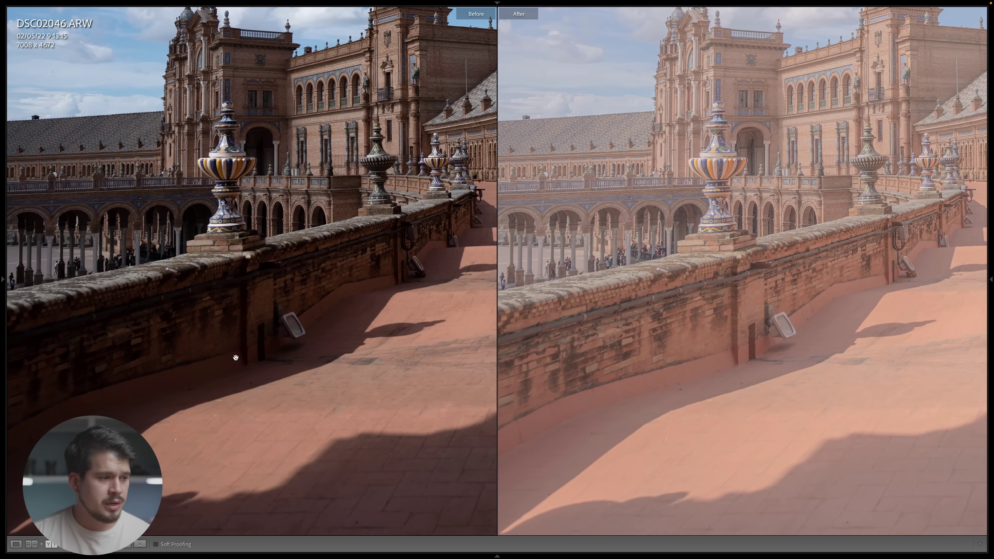
left_click_drag(819, 328, 751, 339)
left_click(740, 267)
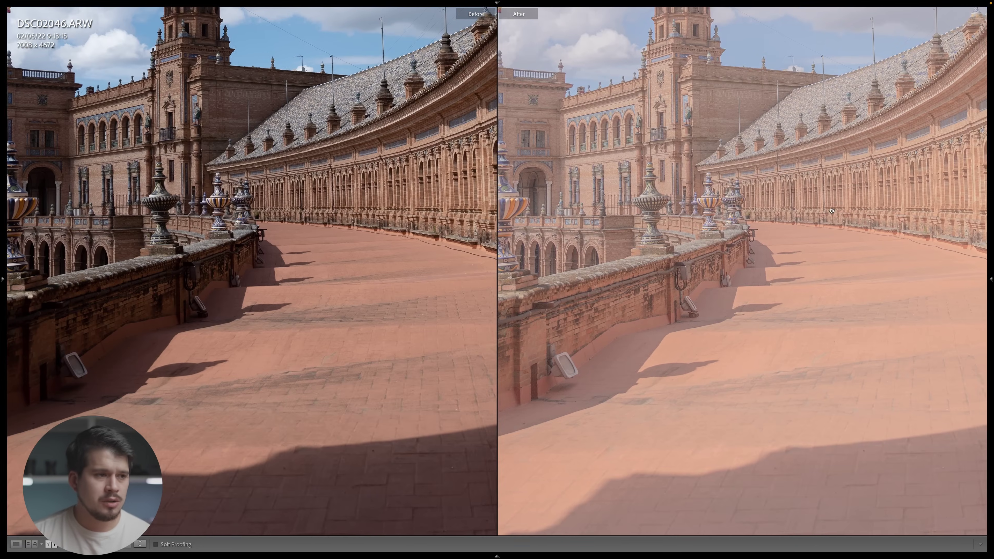
left_click(513, 307)
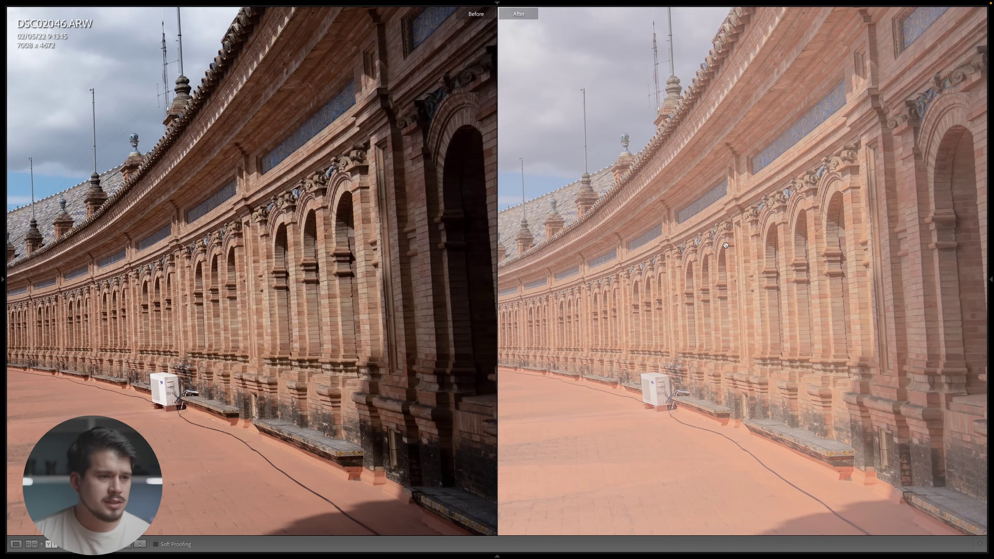
left_click(724, 244)
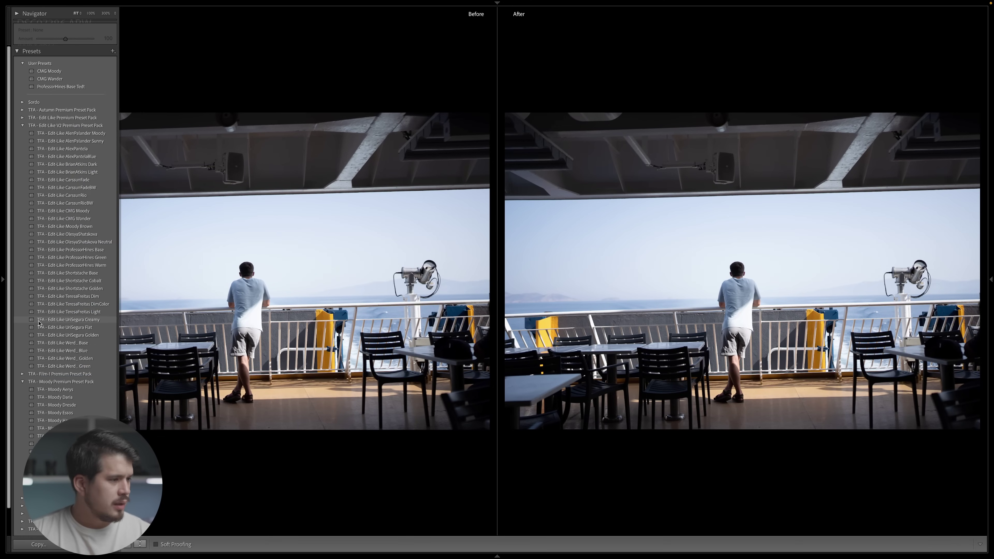
- Apply the TFA - Edit Like TeresaFreitas Dim preset to the ferry deck photo and give the red bus photo DSC09934.ARW the same look
left_click(77, 296)
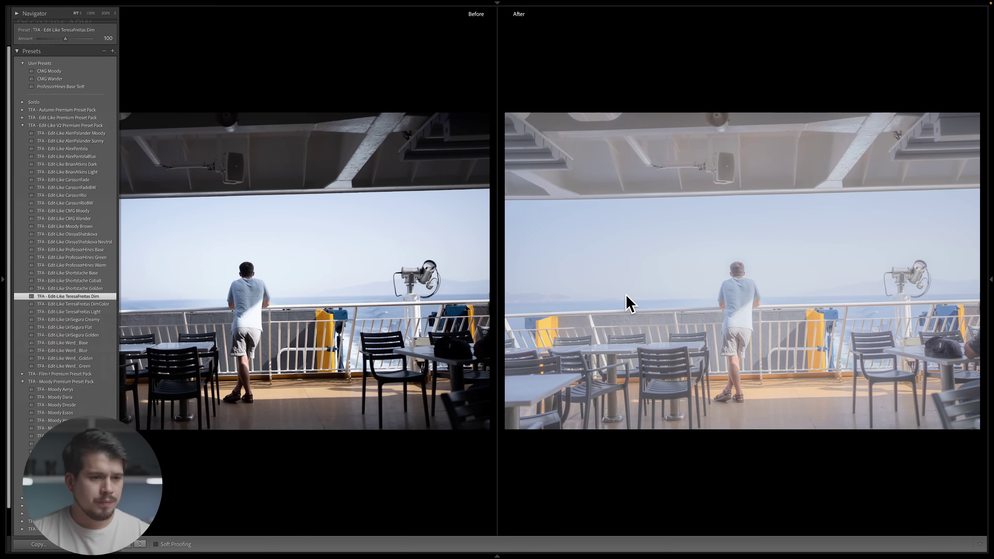
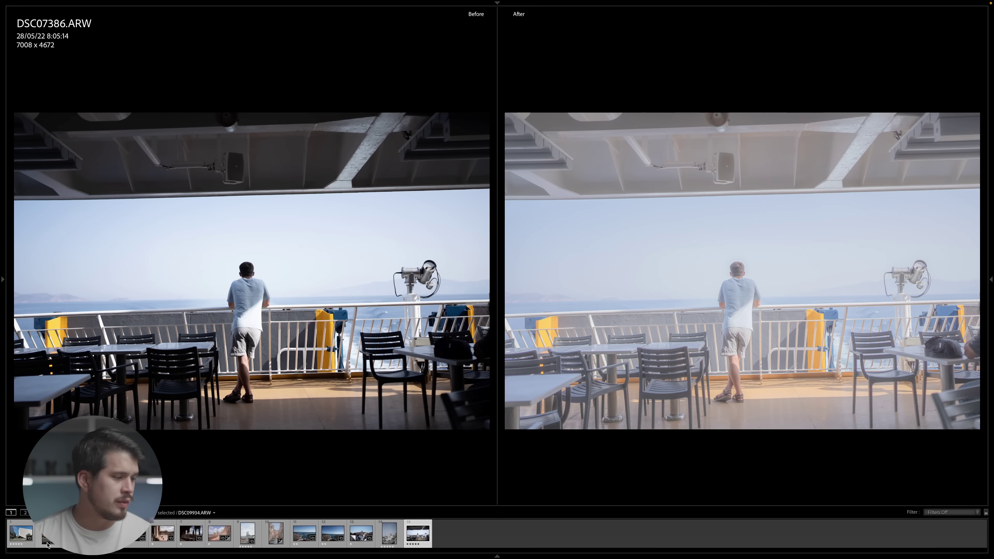
left_click(47, 544)
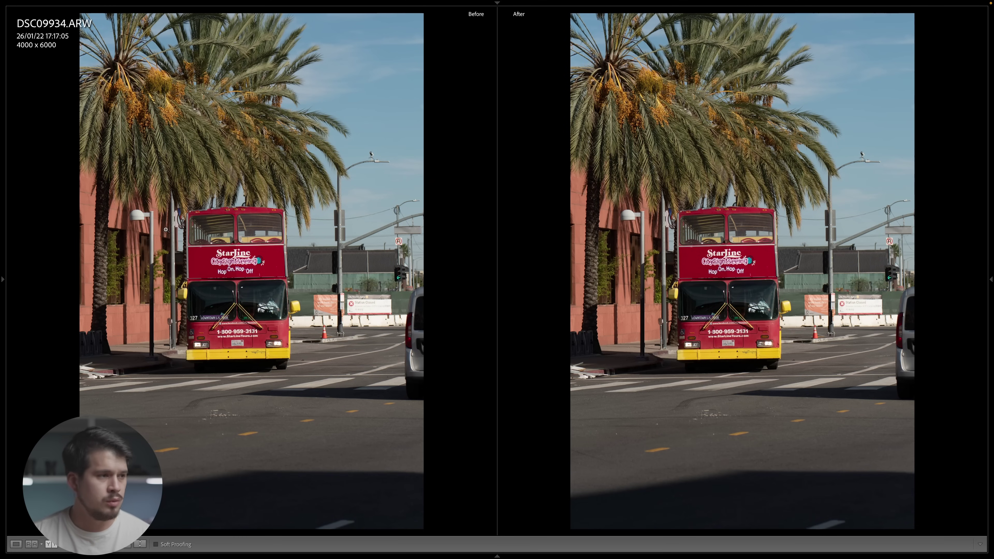
key("ctrl+shift+v")
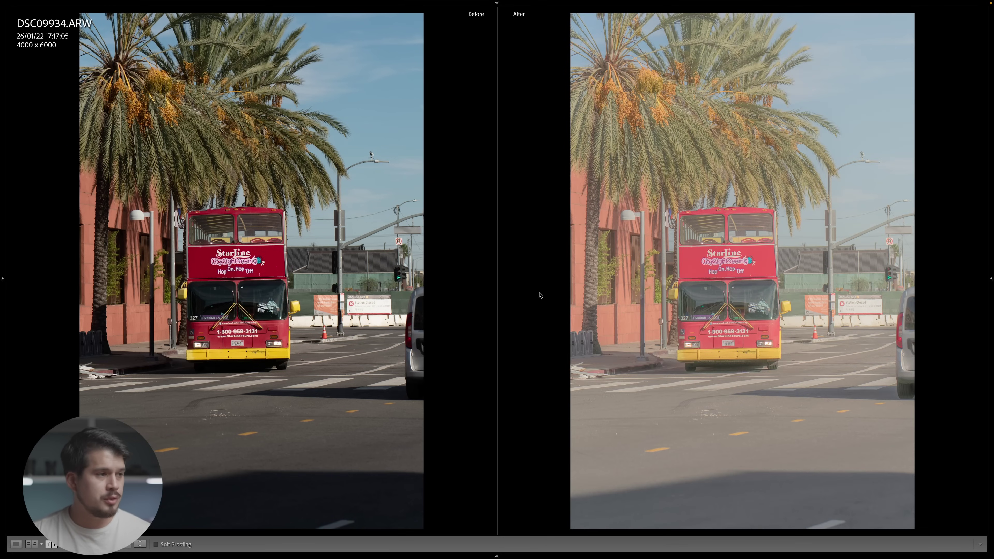
- Show only the edited version of the red bus photo and set its Dehaze to -10
key("y")
mouse_move(992, 263)
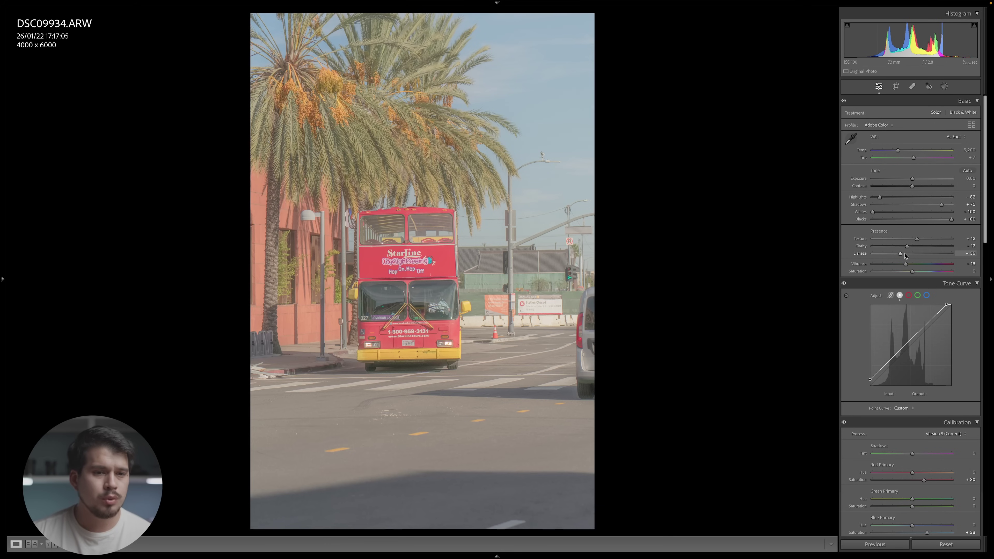
left_click_drag(901, 255, 909, 257)
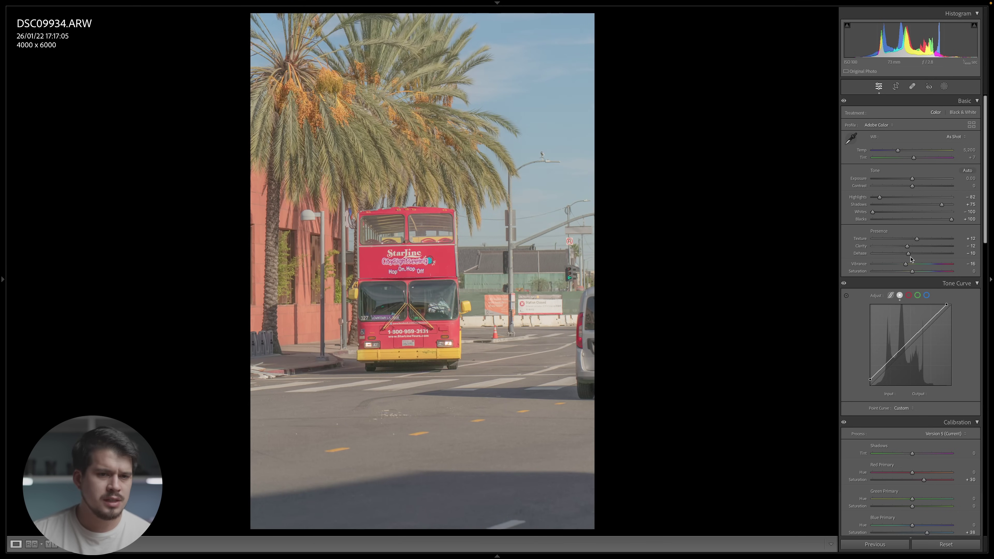
- In the HSL saturation adjustments, raise Blue and Aqua to about +40 and set Red to +29
left_click_drag(984, 200, 966, 317)
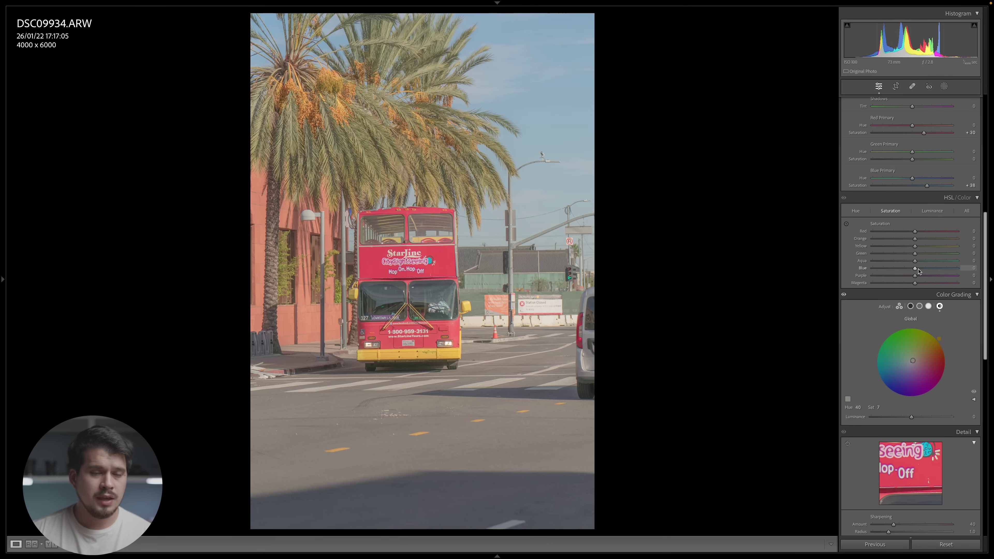
left_click_drag(915, 268, 936, 271)
left_click(934, 261)
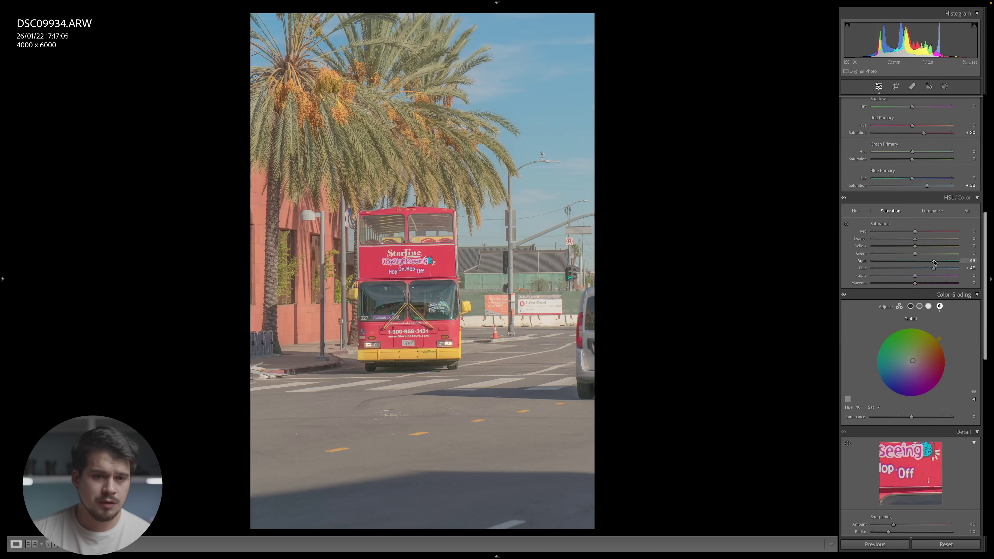
mouse_move(915, 231)
left_mouse_down()
mouse_move(869, 235)
mouse_move(931, 232)
mouse_move(903, 232)
mouse_move(921, 241)
left_mouse_up()
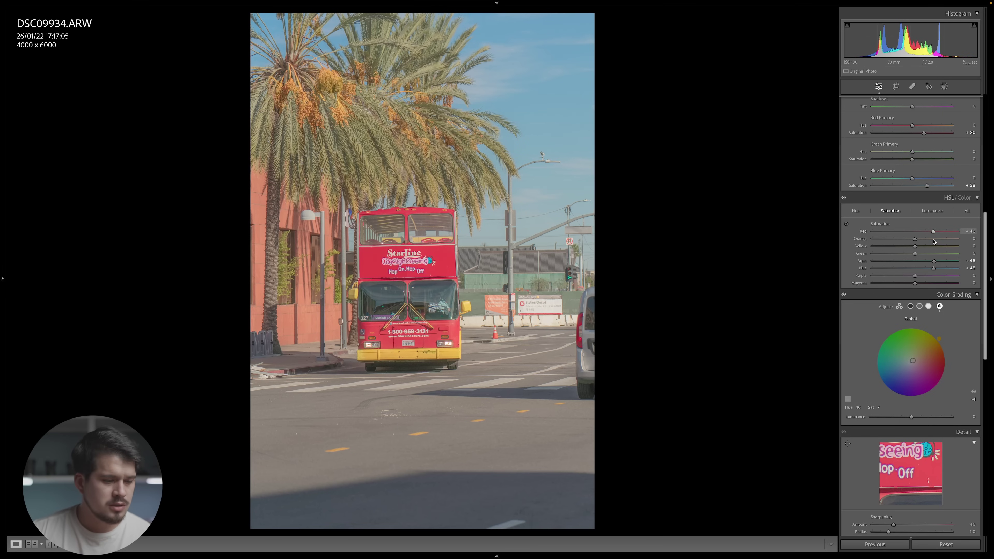
left_click_drag(931, 242, 927, 241)
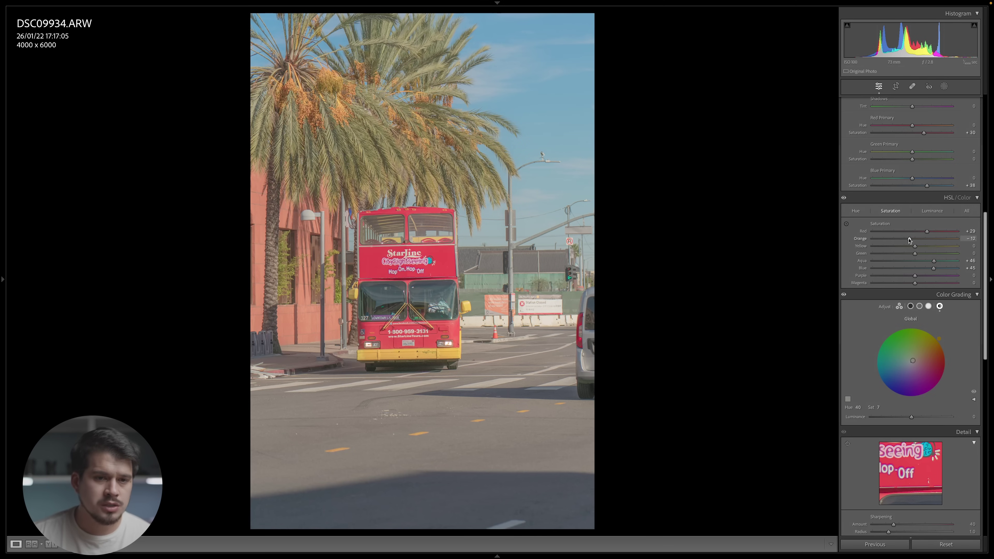
- Lower the HSL saturation of Orange, Yellow, Green, Purple and Magenta to about -15 each and compare before and after
left_click(908, 245)
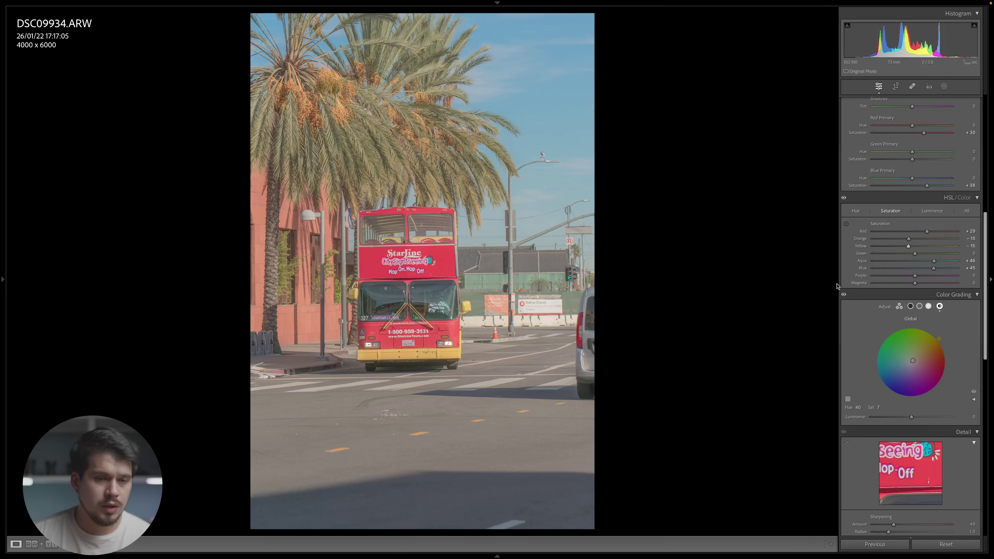
left_click_drag(915, 253, 909, 255)
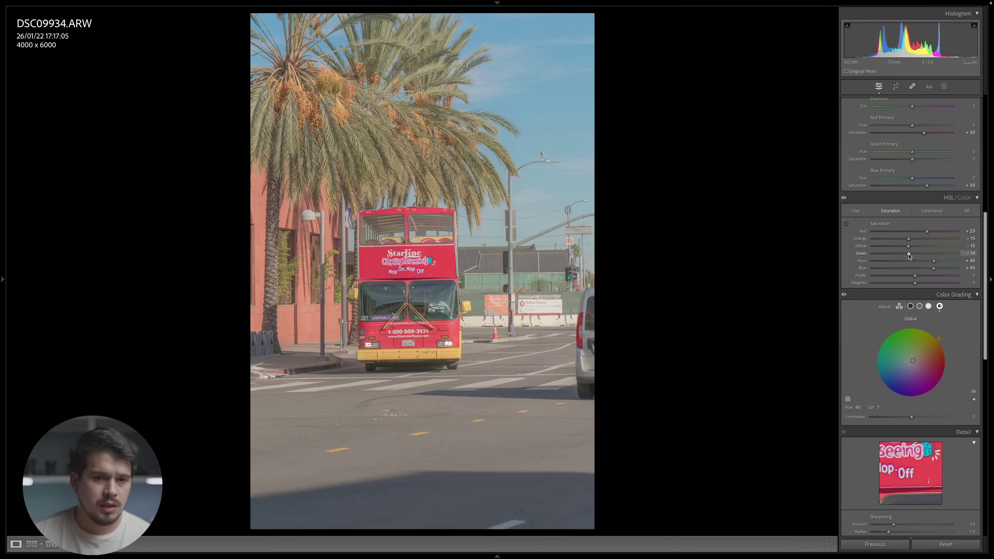
left_click(907, 276)
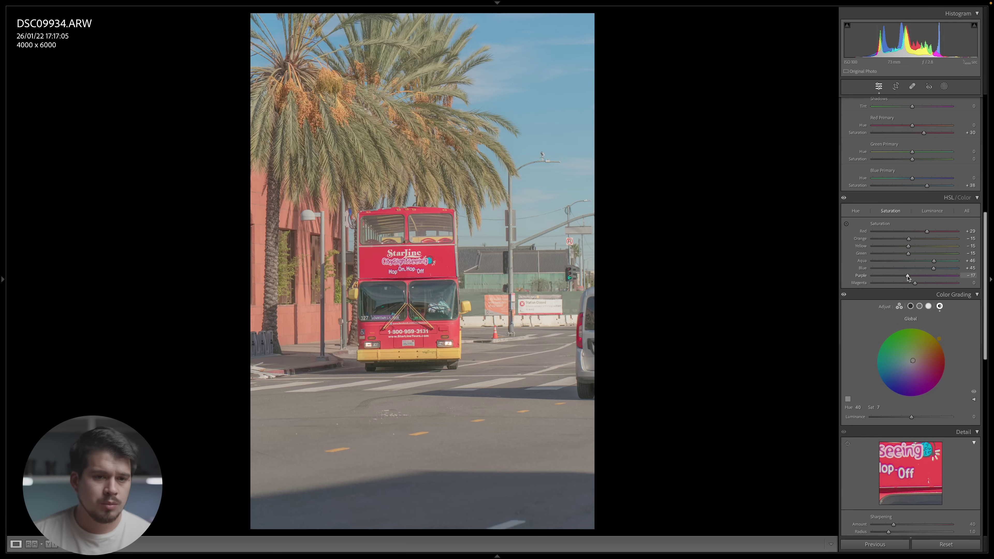
left_click_drag(915, 283, 910, 283)
key("y")
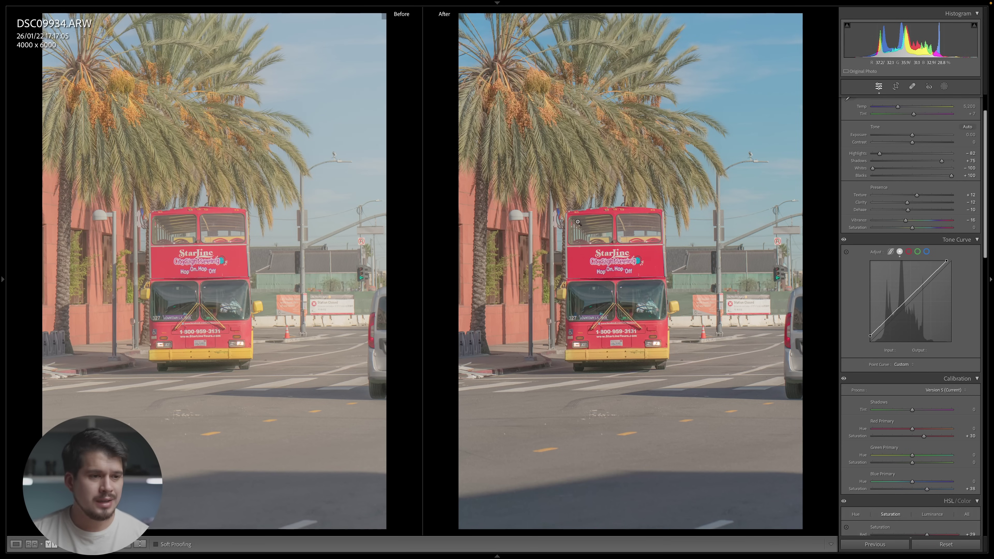
- Reset the bus photo's Clarity, set Texture to +20, and open the options for adding a new preset
double_click(908, 204)
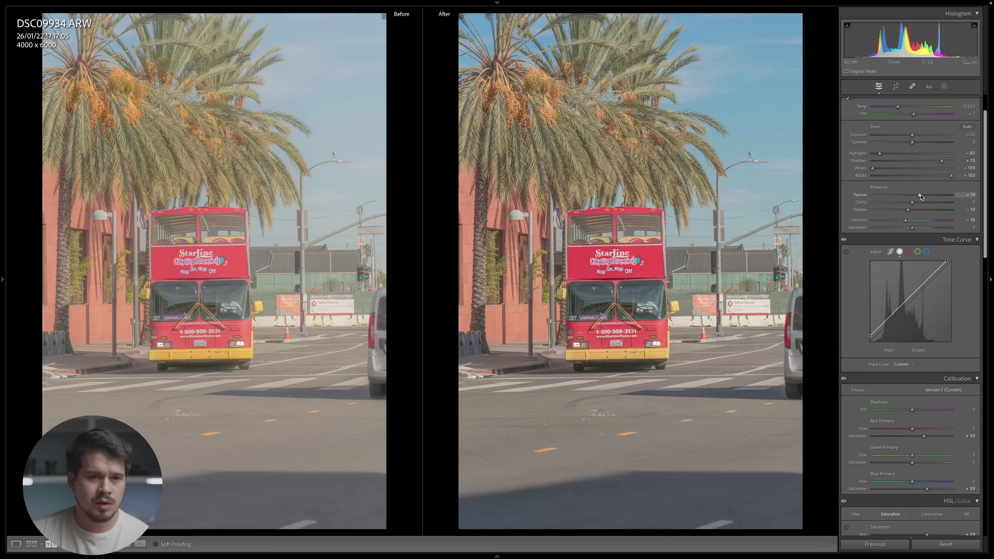
left_click(593, 253)
left_click_drag(701, 263, 715, 237)
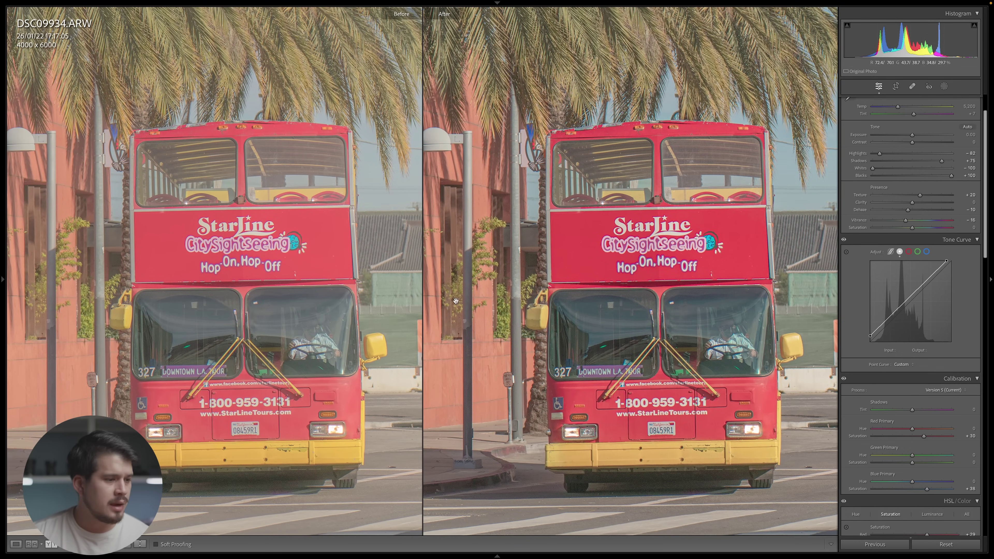
left_click(645, 315)
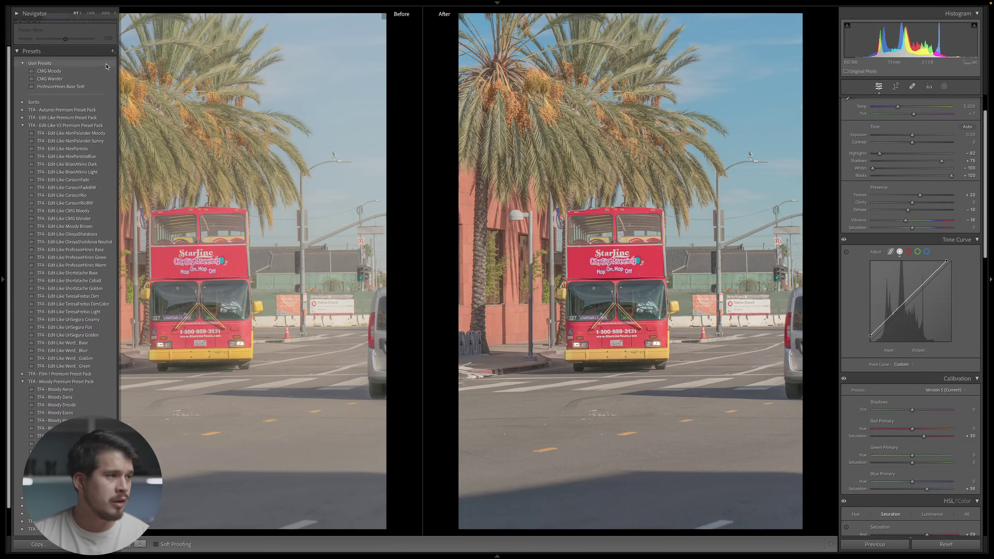
left_click(113, 51)
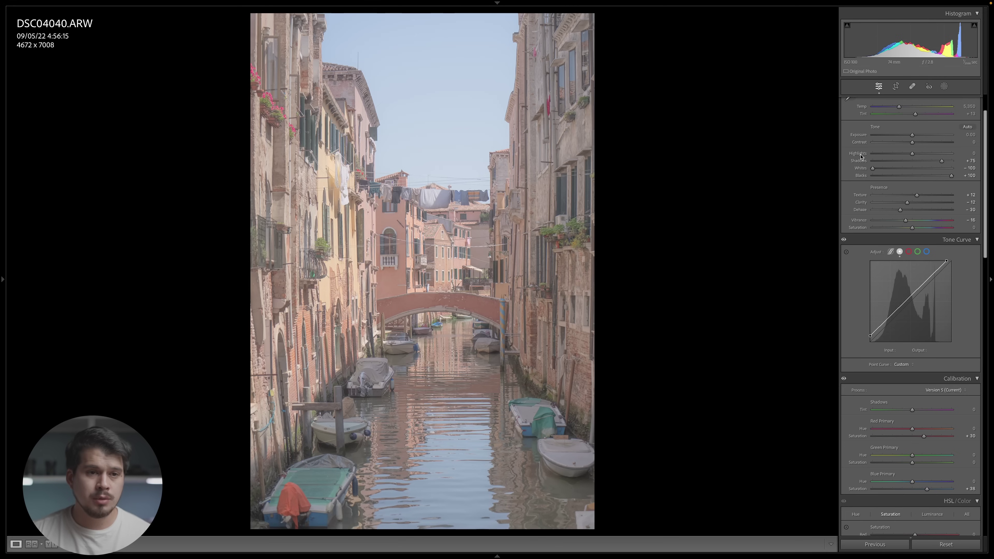
- Reset Whites on the Venice canal photo and lower its Vibrance to about -25
double_click(863, 171)
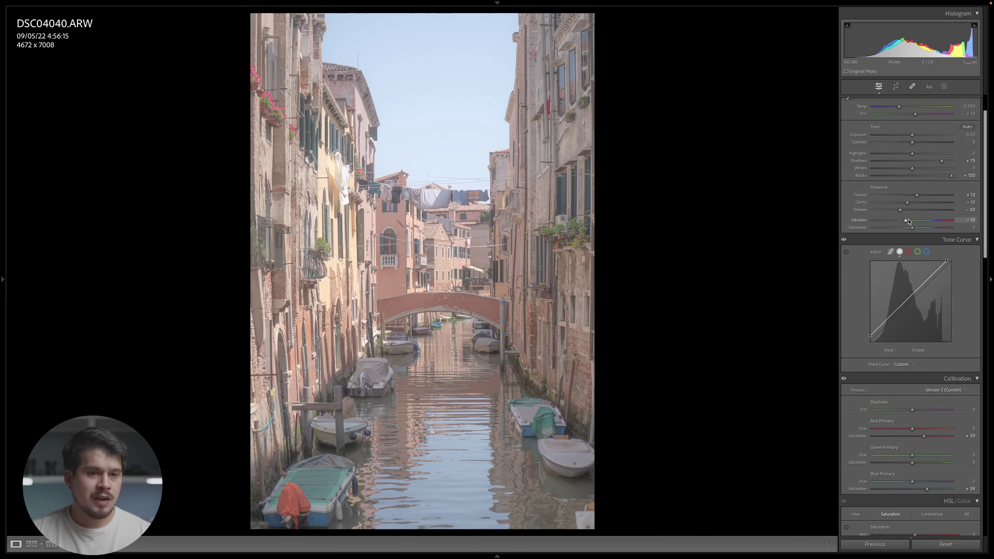
left_click_drag(906, 221, 902, 222)
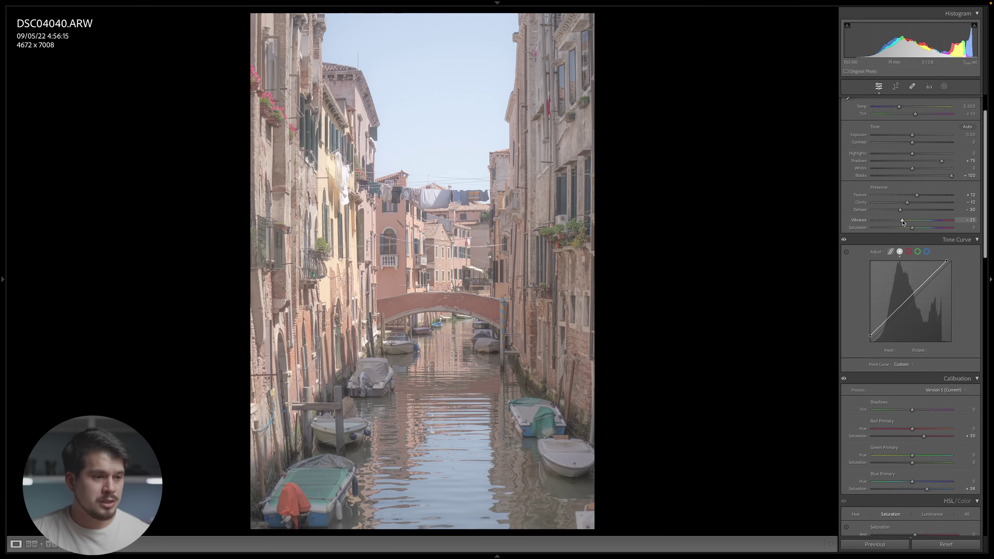
- Reset the Blue Primary and Red Primary calibration of the canal photo and compare it before and after
left_click_drag(985, 190, 985, 260)
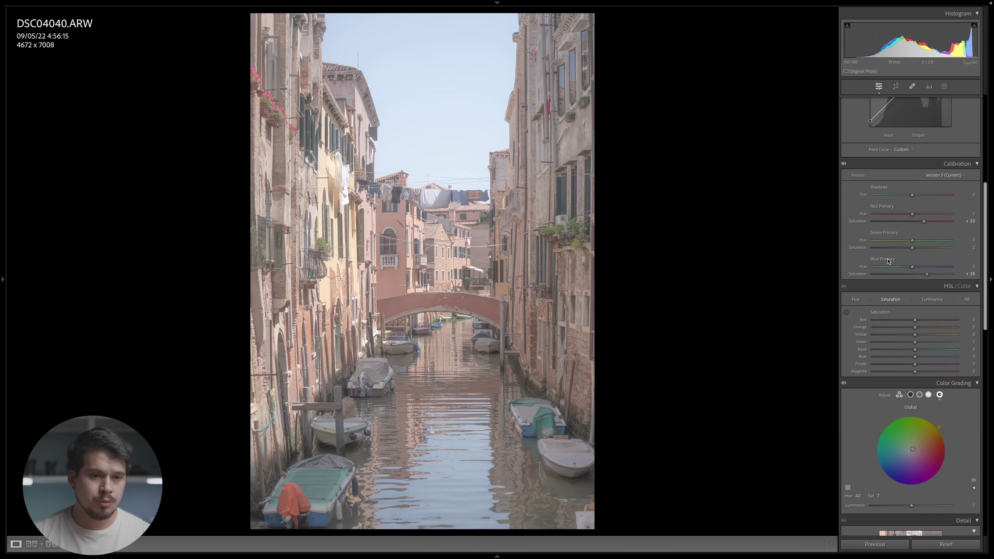
double_click(888, 261)
double_click(879, 208)
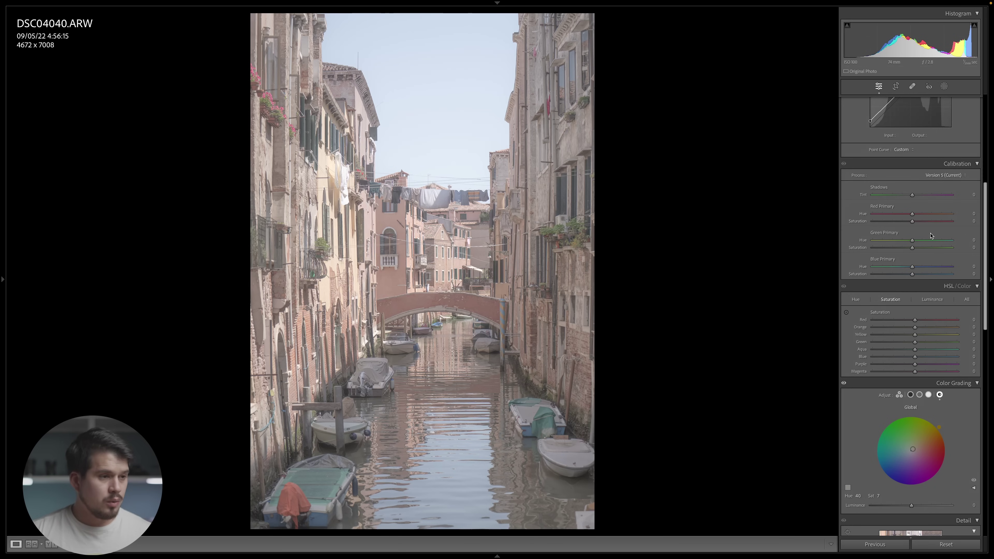
key("y")
key("y")
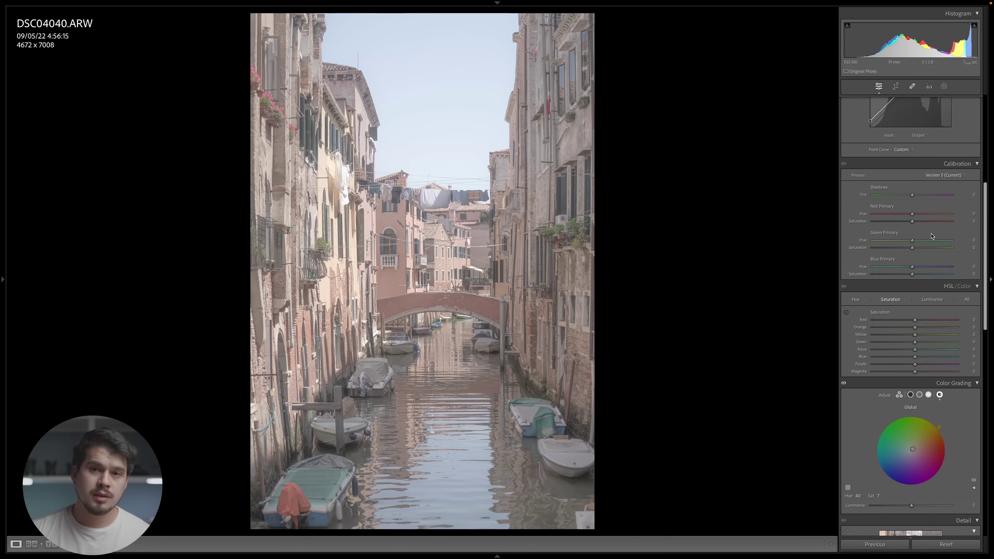
- Change the canal photo's global color grade to a magenta hue of about 306 with Saturation 11
left_click_drag(981, 193, 975, 273)
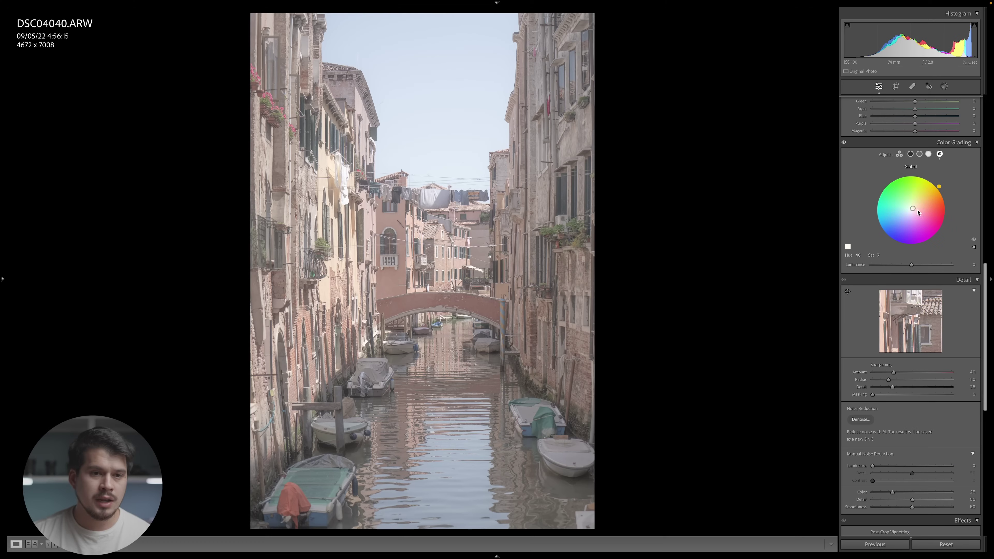
left_click(922, 229)
left_click_drag(922, 229, 921, 227)
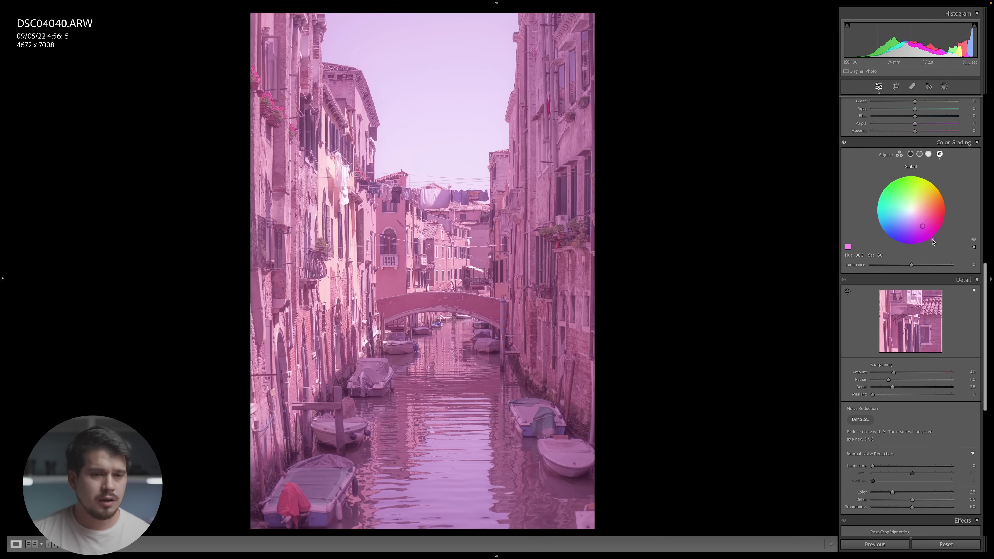
left_click(880, 255)
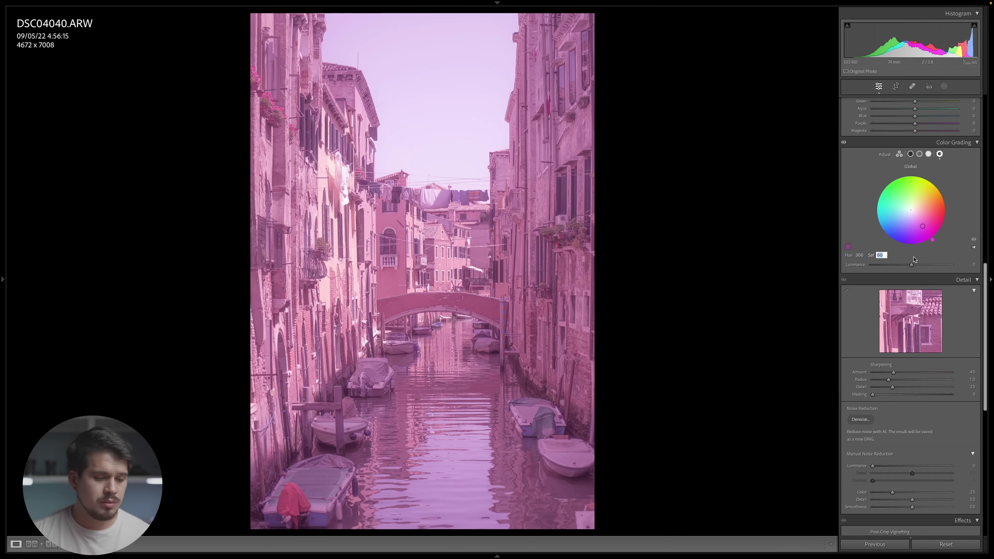
type("11")
key("Return")
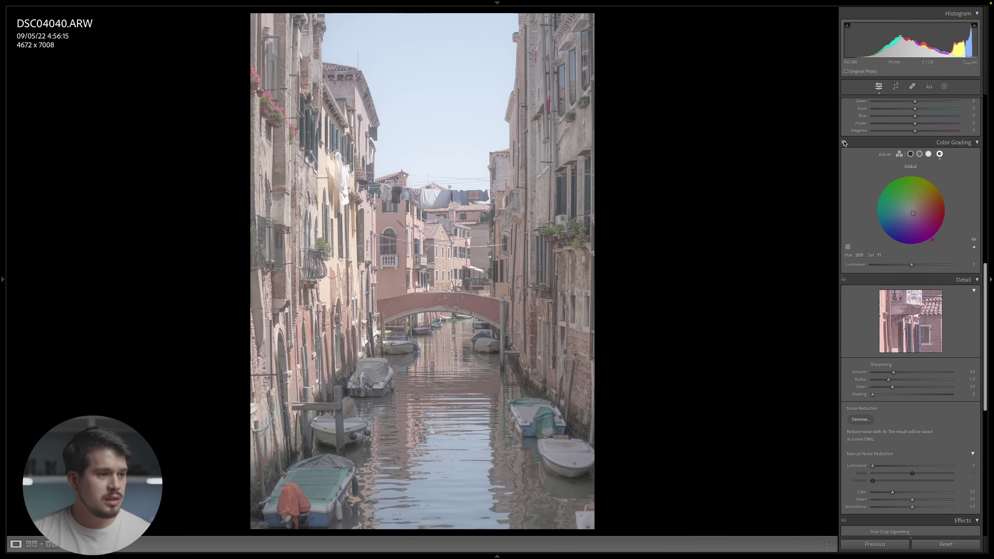
- Compare the canal photo before and after side by side, and move on to the beach photo
key("y")
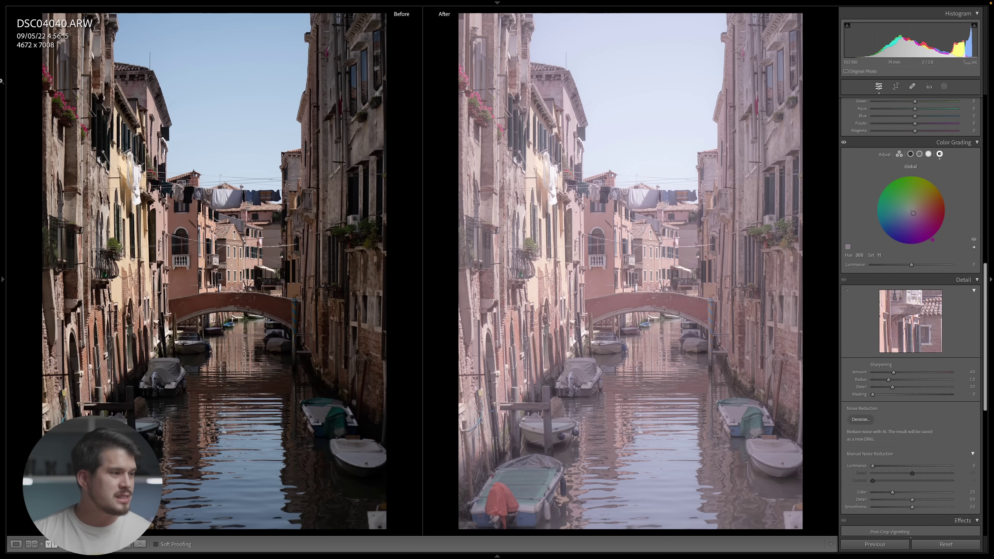
mouse_move(0, 91)
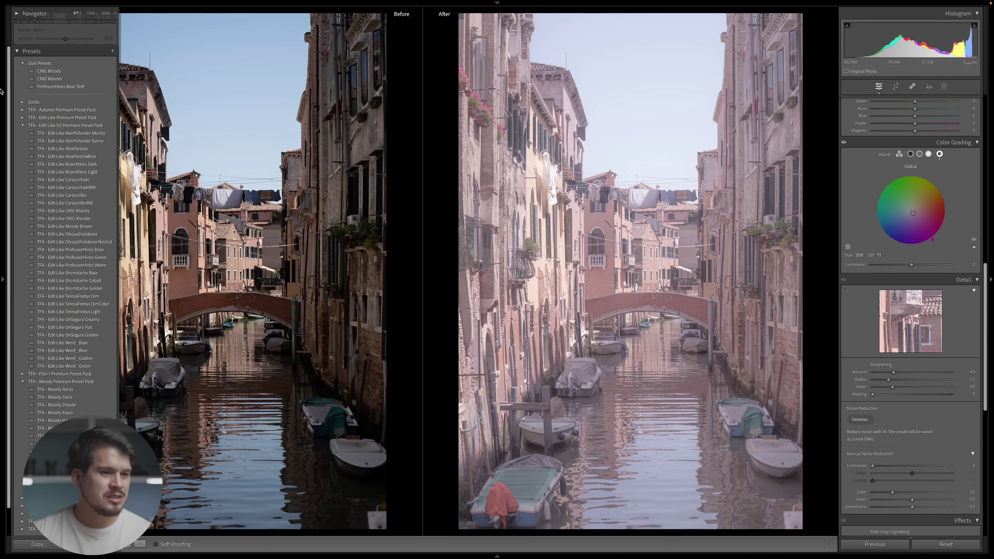
key("Right")
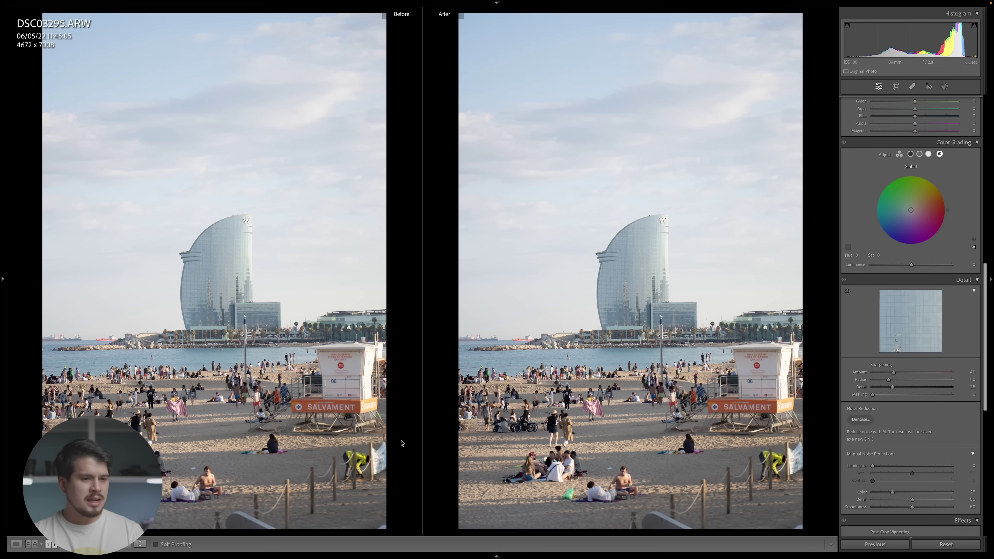
- Apply the TFA - Edit Like TeresaFreitas Dim preset to the beach photo and lower its Exposure to -0.60
mouse_move(1, 388)
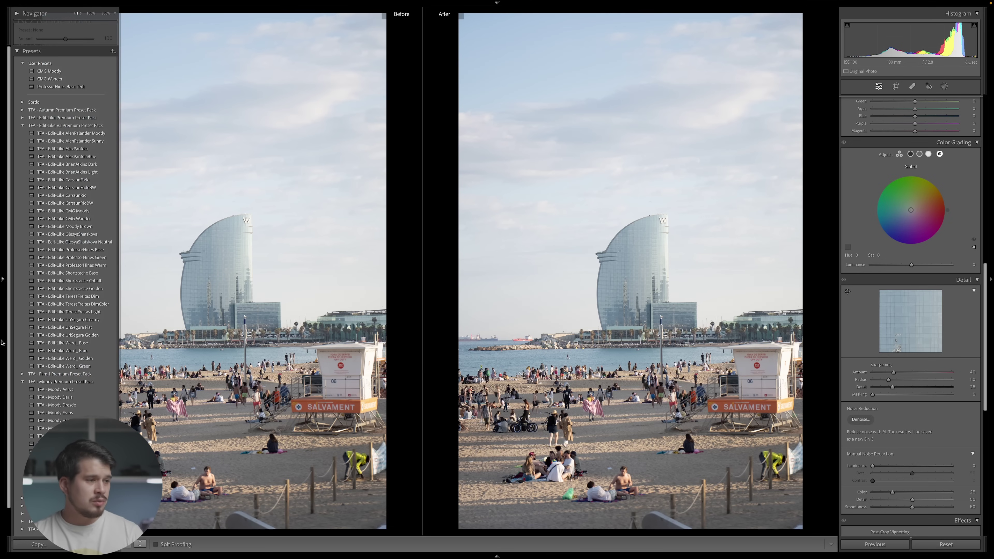
left_click(55, 296)
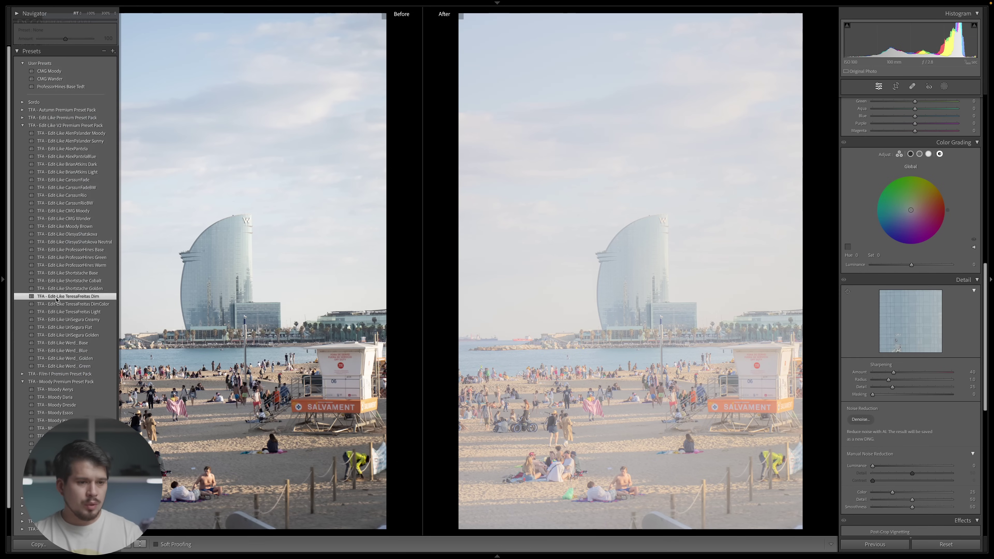
scroll(904, 183, "up", 15)
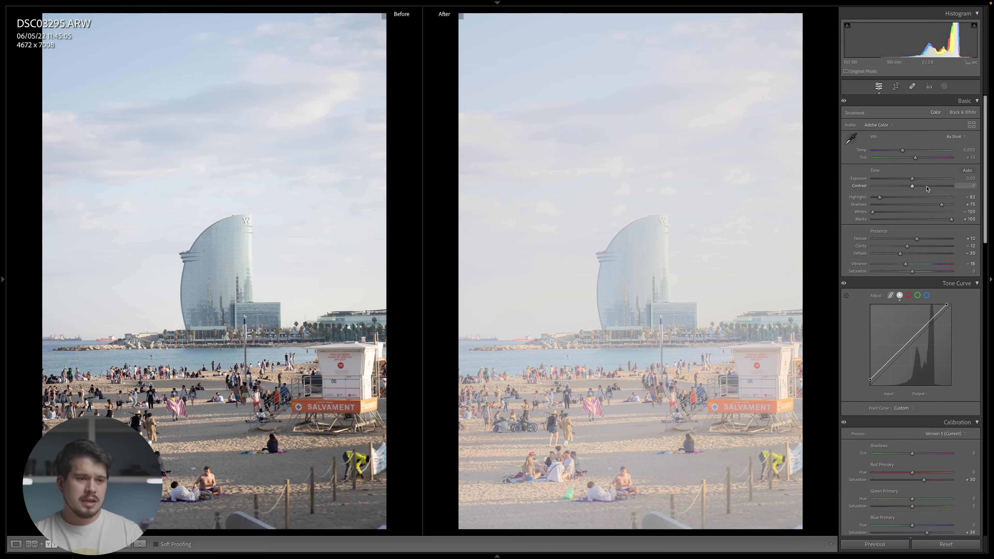
left_click_drag(967, 178, 908, 181)
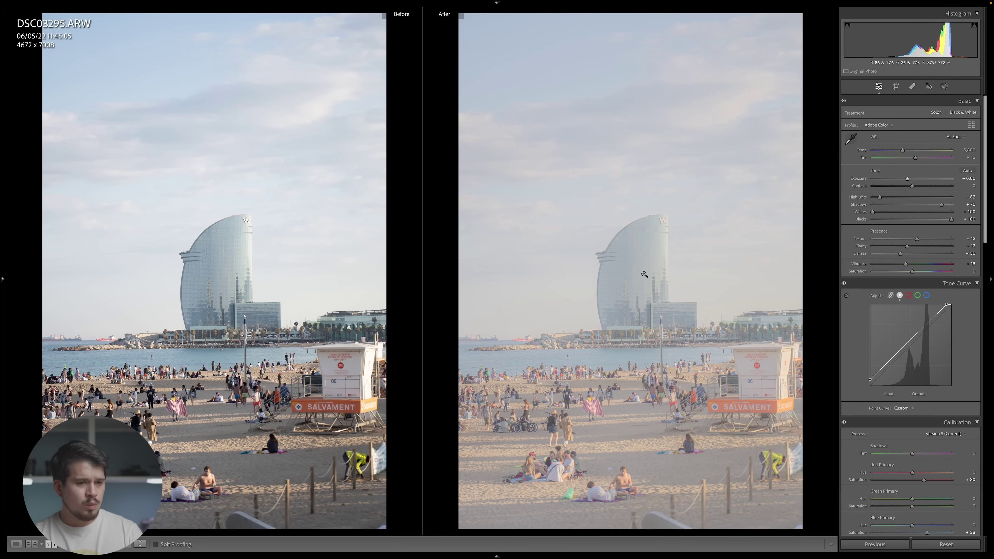
- Apply the TFA - Edit Like TeresaFreitas Light preset to the beach photo
mouse_move(1, 307)
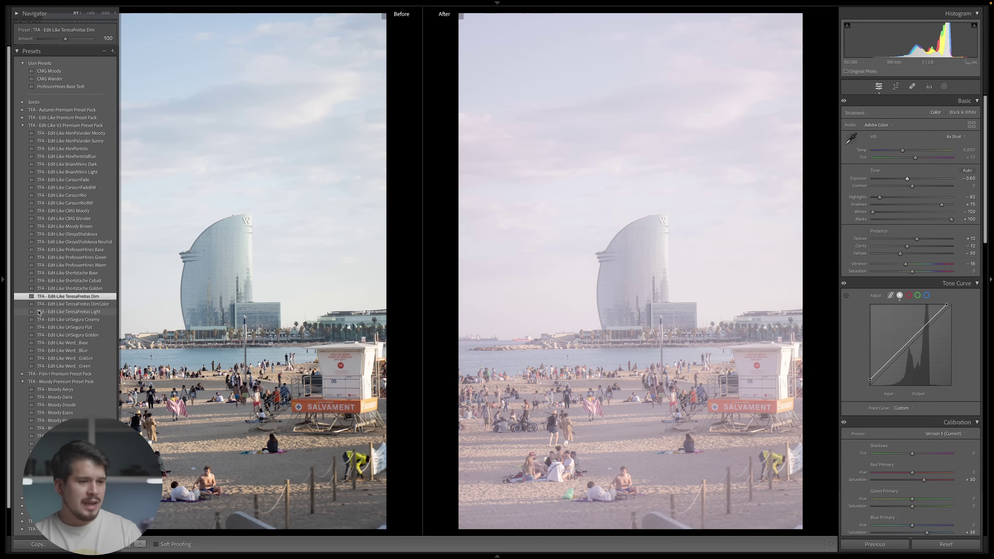
left_click(40, 312)
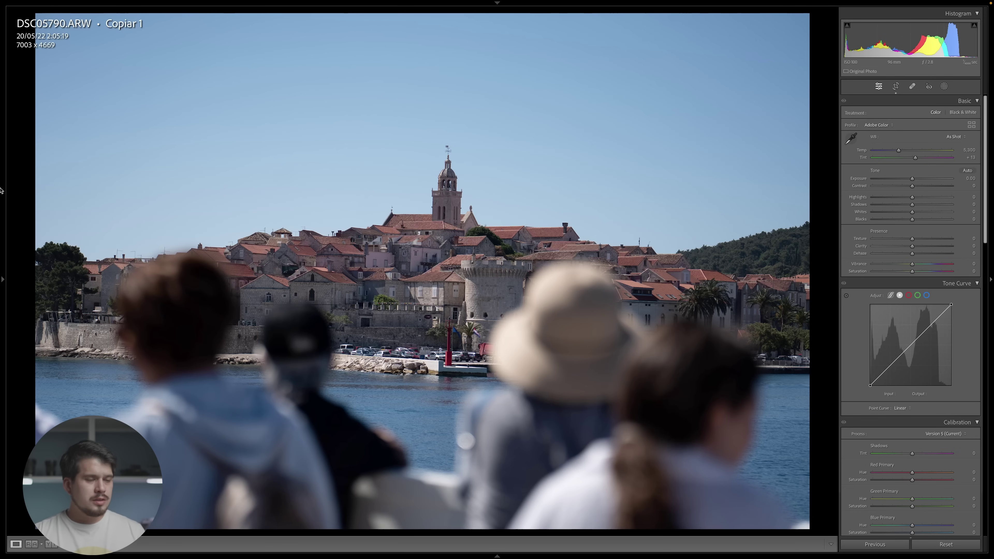
- Apply the TeresaFreitas Dim, DimColor and Light presets one after another to the coastal town photo, ending with Light
mouse_move(1, 209)
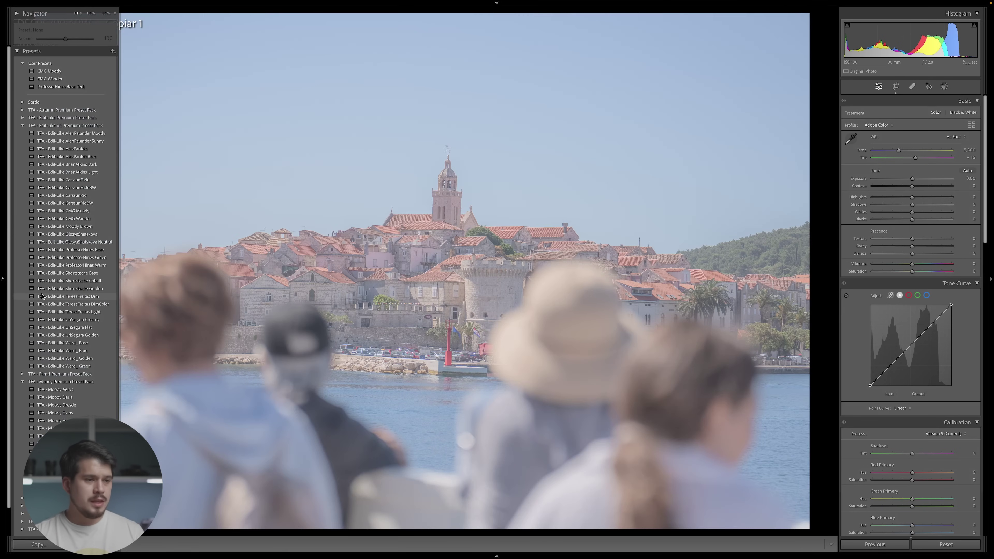
left_click(43, 297)
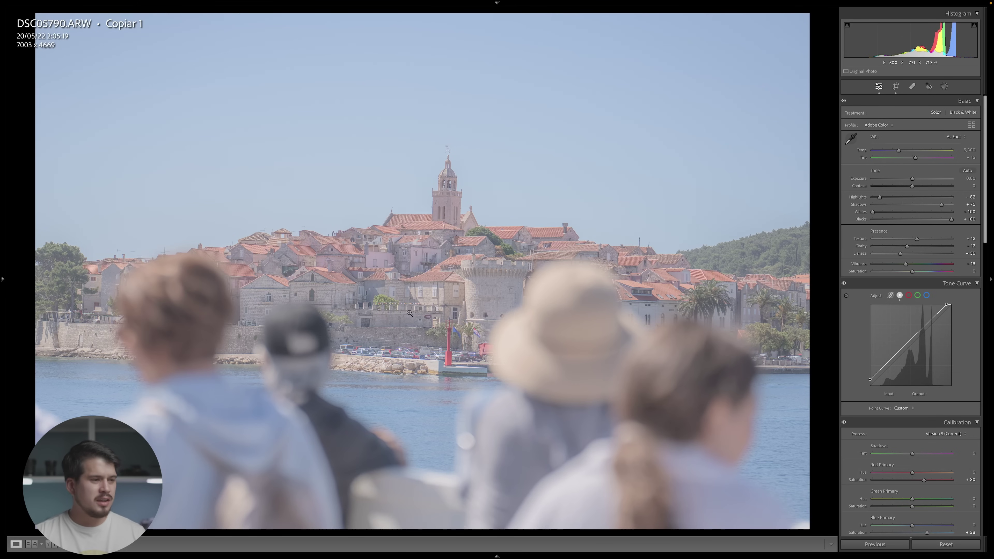
mouse_move(1, 310)
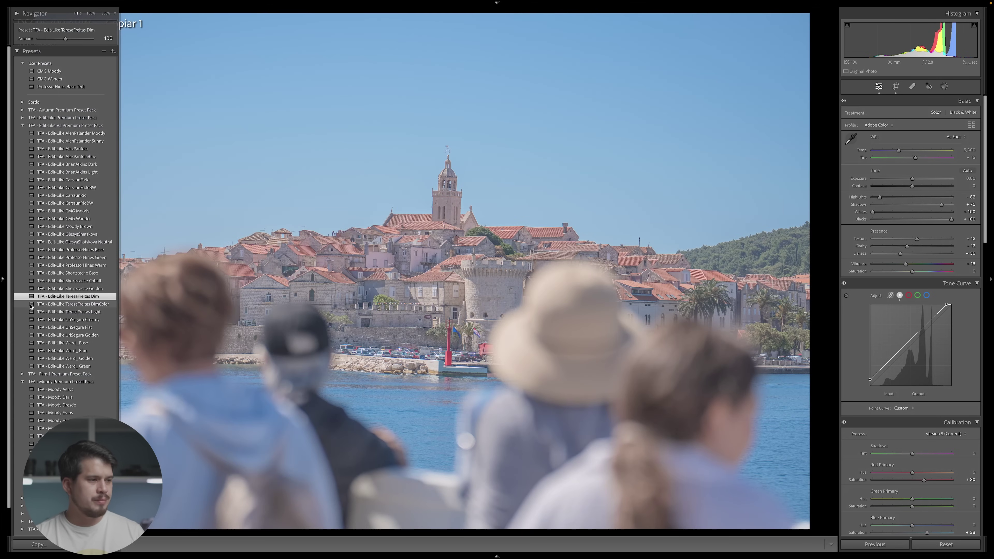
left_click(30, 304)
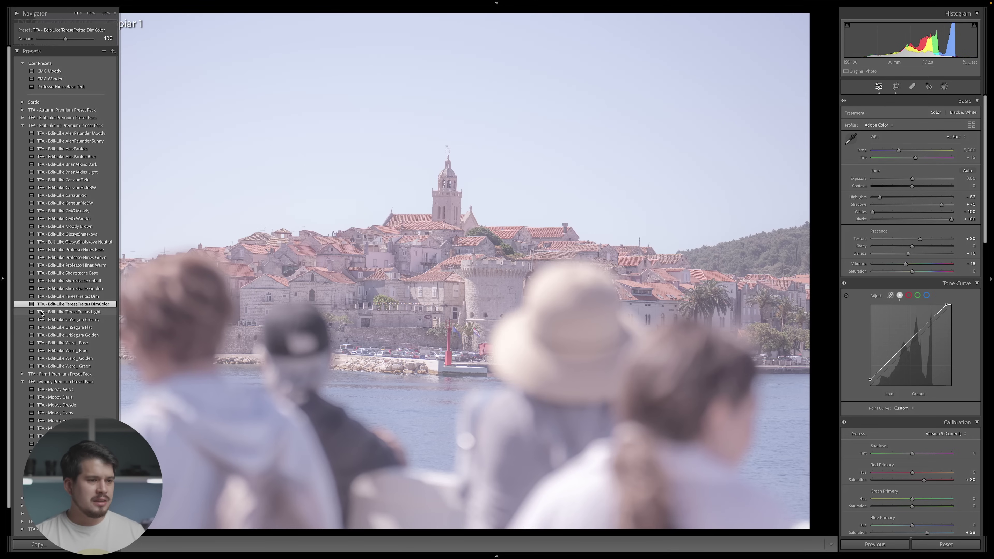
left_click(39, 311)
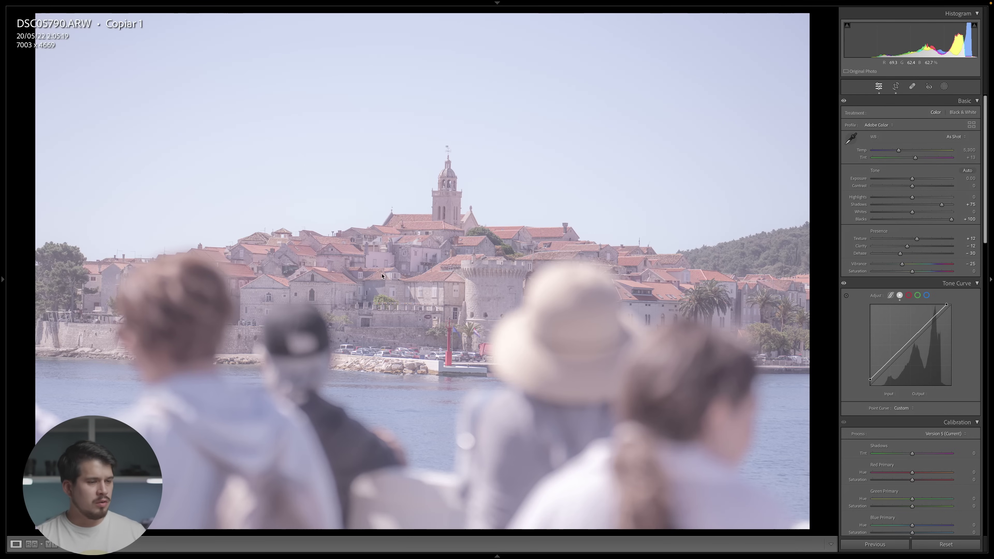